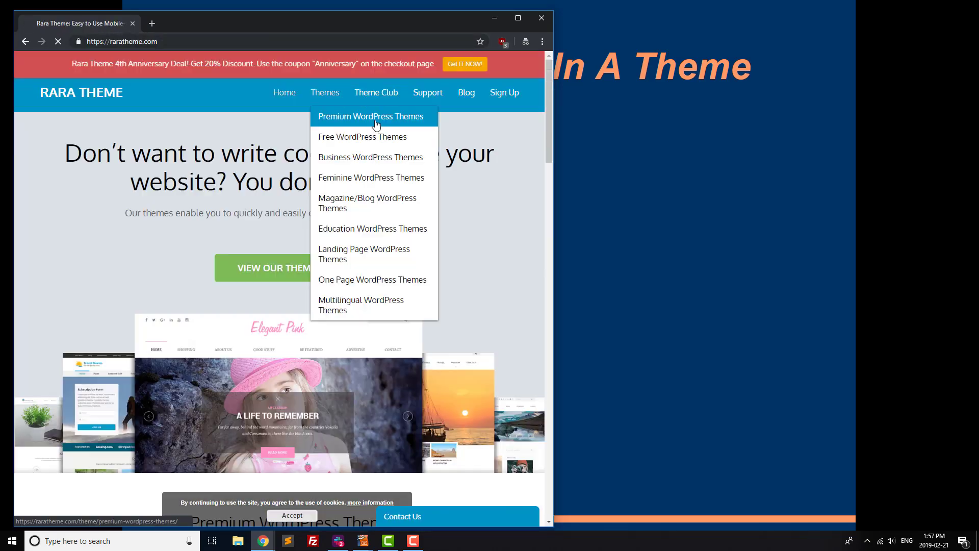
# - Browse the premium WordPress themes on the Rara Theme site and open the details of Bakes and Cakes Pro
pyautogui.click(376, 115)
pyautogui.scroll(-5, 368, 299)
pyautogui.scroll(-15, 369, 298)
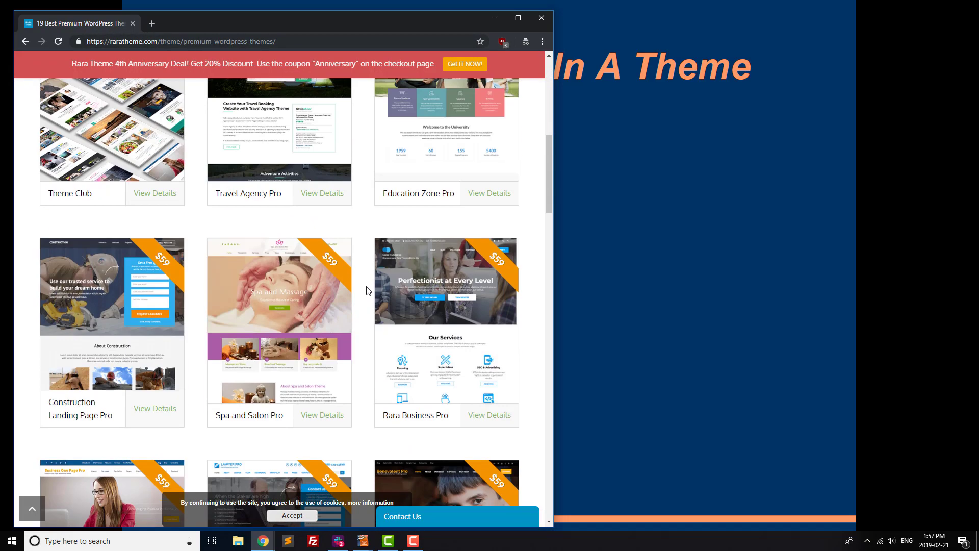
pyautogui.scroll(3, 369, 289)
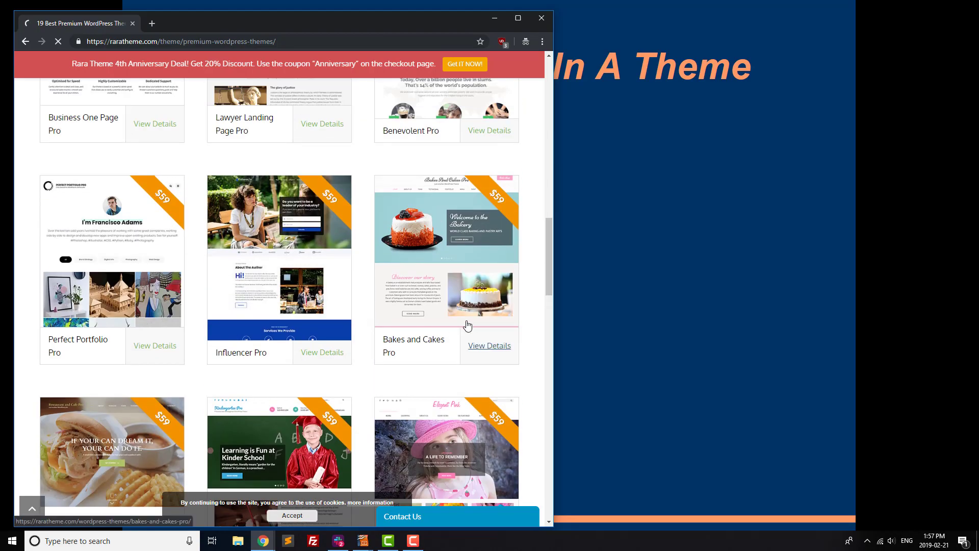
pyautogui.click(468, 326)
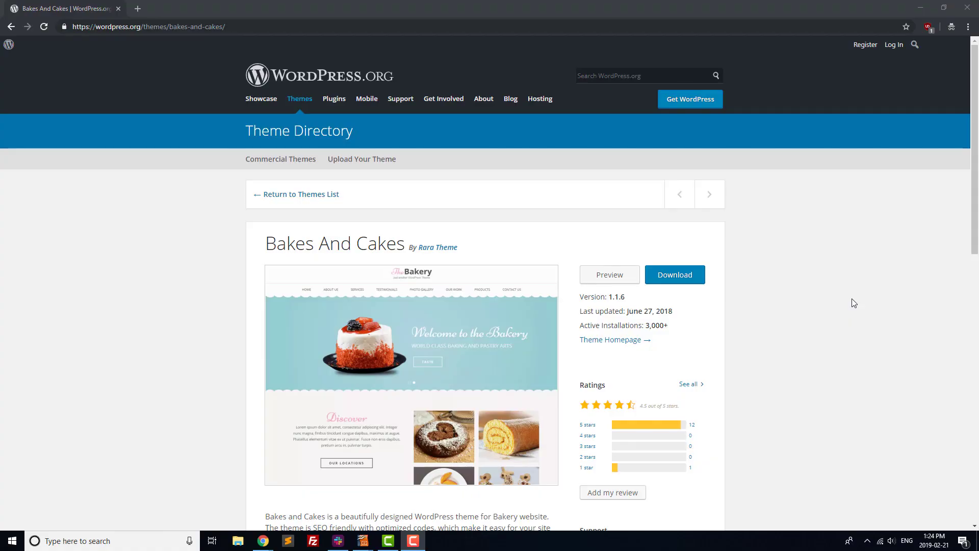
# - Review the description, ratings and support information of the free Bakes And Cakes theme on WordPress.org
pyautogui.scroll(-2, 854, 303)
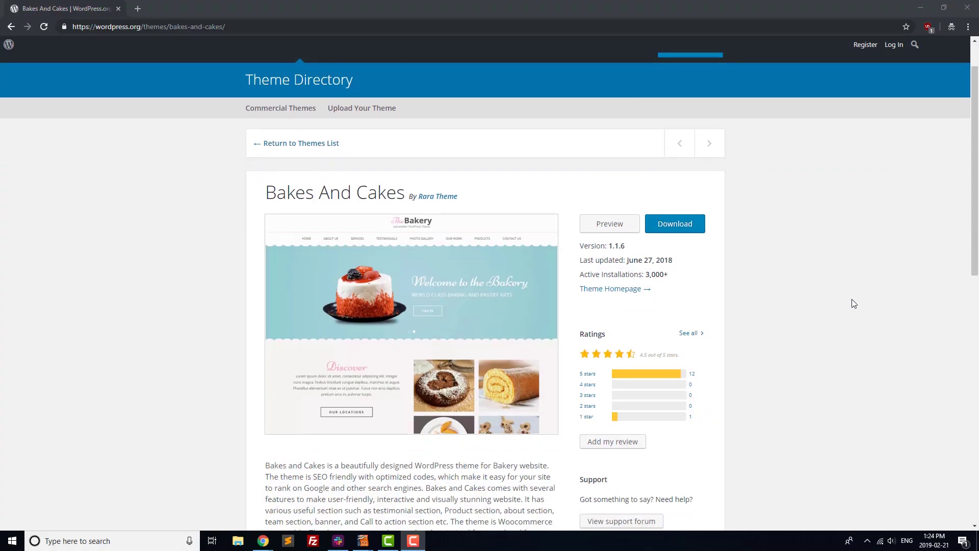
pyautogui.scroll(-1, 854, 303)
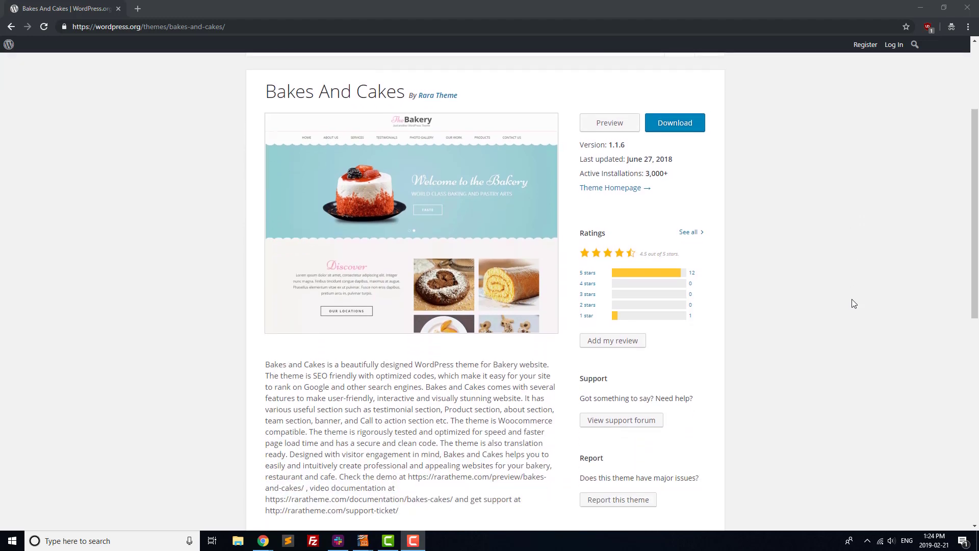
pyautogui.scroll(-1, 854, 303)
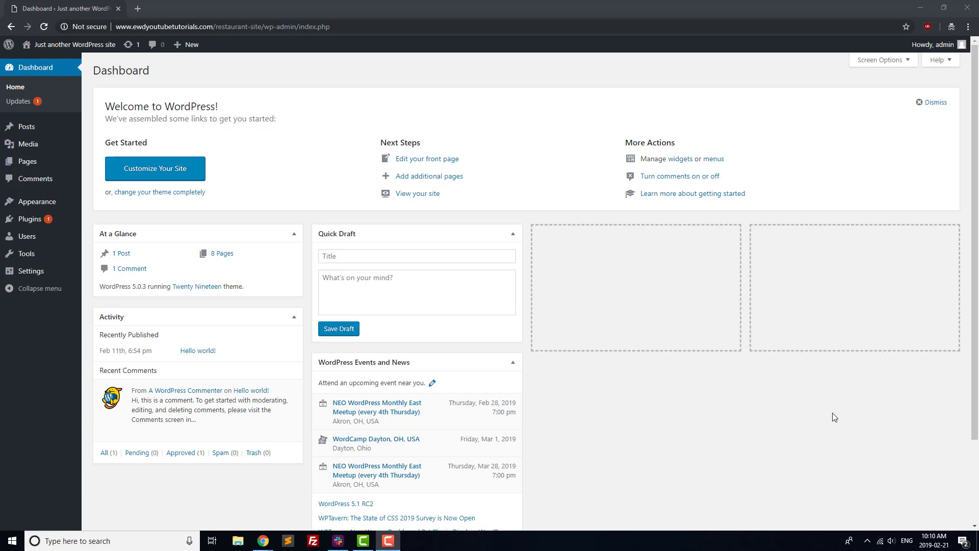
# - Search the new themes for "Cakes and Bakes", and install and activate the Bakes And Cakes theme
pyautogui.moveTo(66, 202)
pyautogui.click(102, 203)
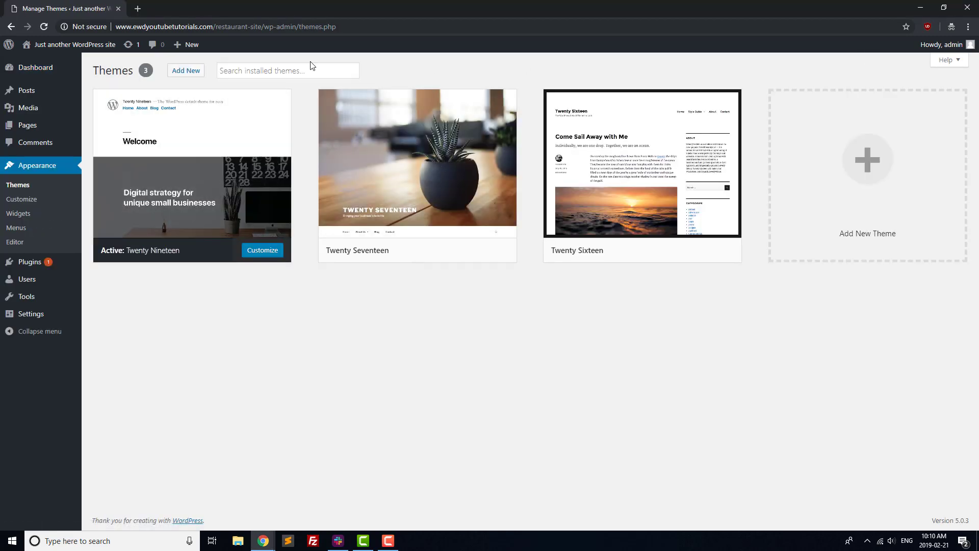
pyautogui.click(175, 69)
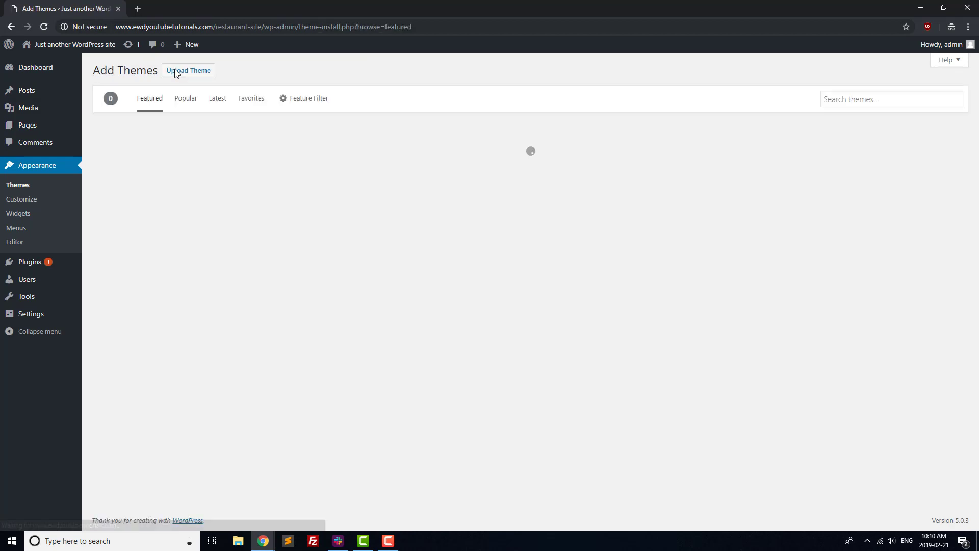
pyautogui.click(861, 99)
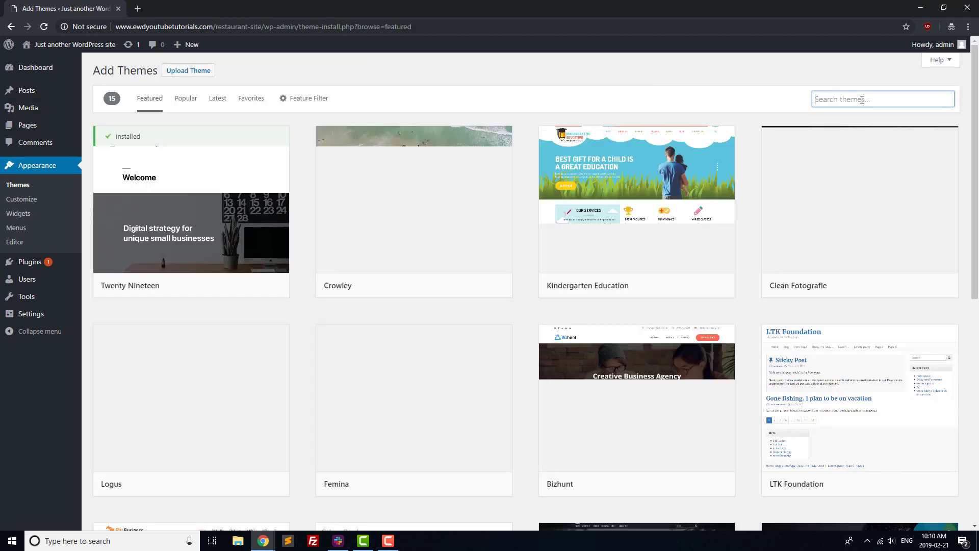
pyautogui.write('Cakes and ')
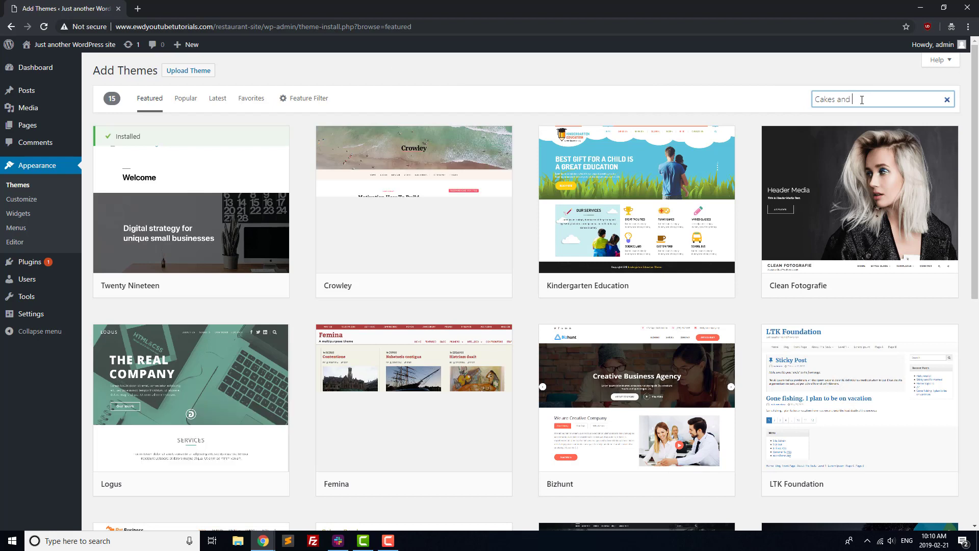
pyautogui.write('Bakes')
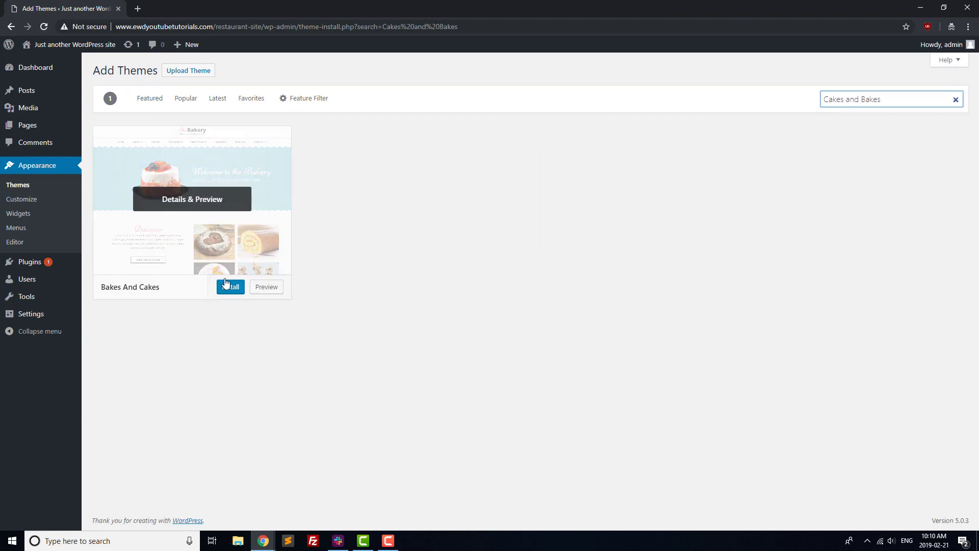
pyautogui.click(230, 287)
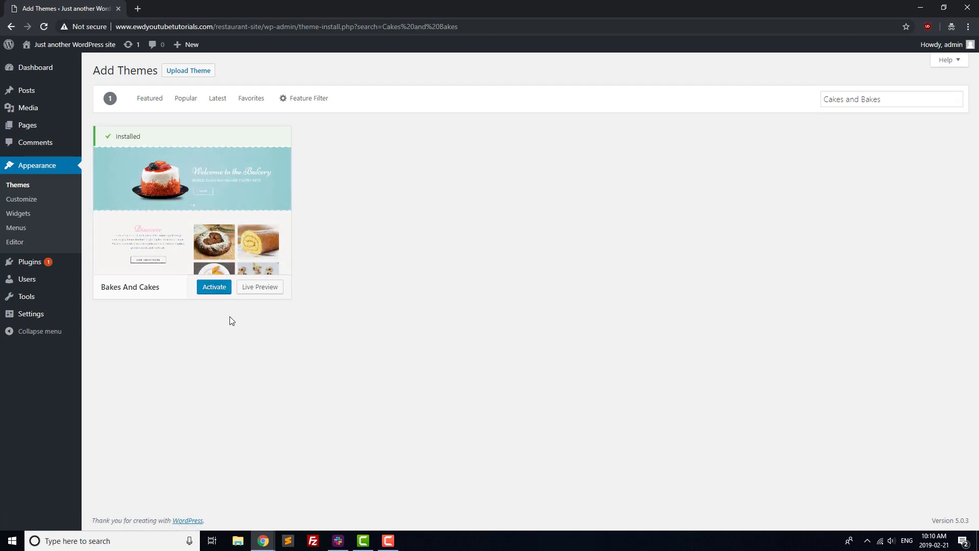
pyautogui.click(221, 292)
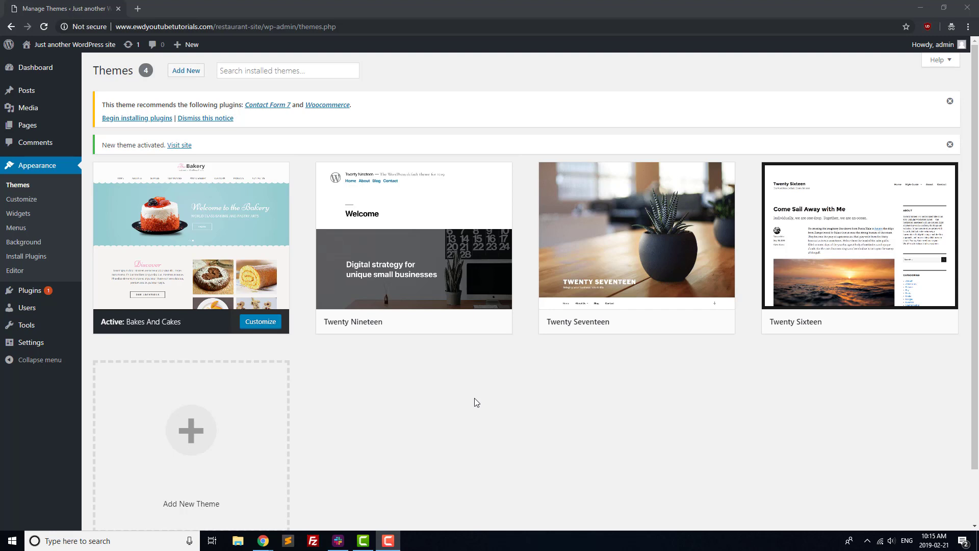
# - Create a new navigation menu named "Main Menu"
pyautogui.click(28, 229)
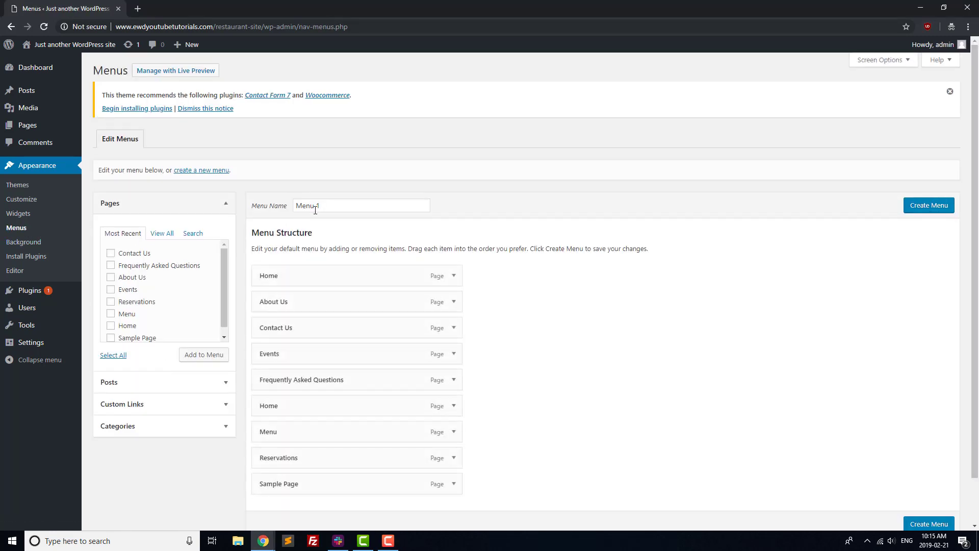
pyautogui.click(212, 198)
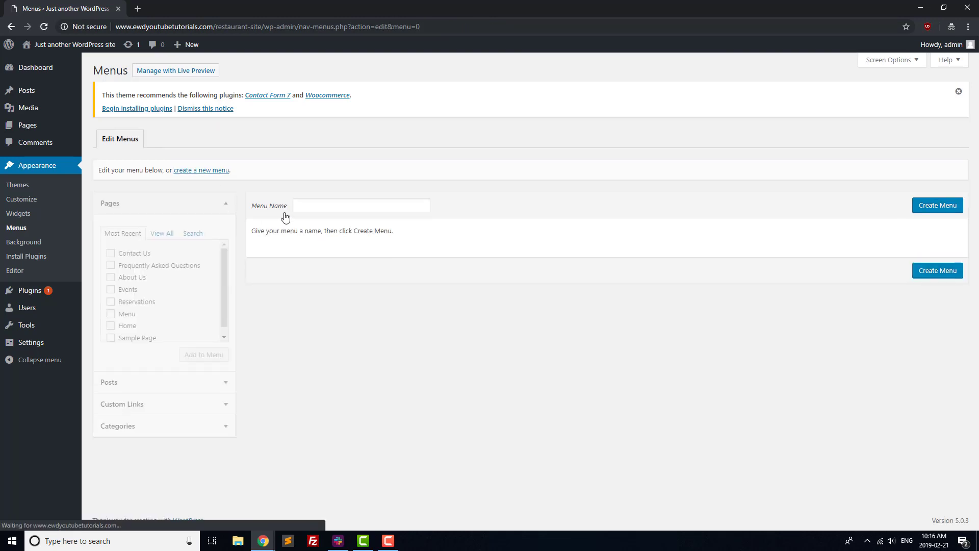
pyautogui.click(306, 206)
pyautogui.write('Main ')
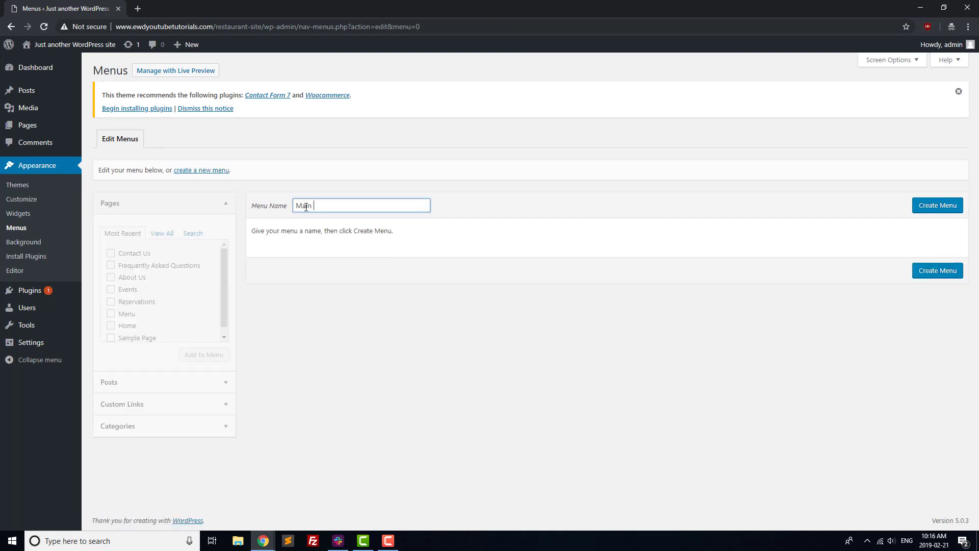
pyautogui.write('Menu')
pyautogui.click(960, 205)
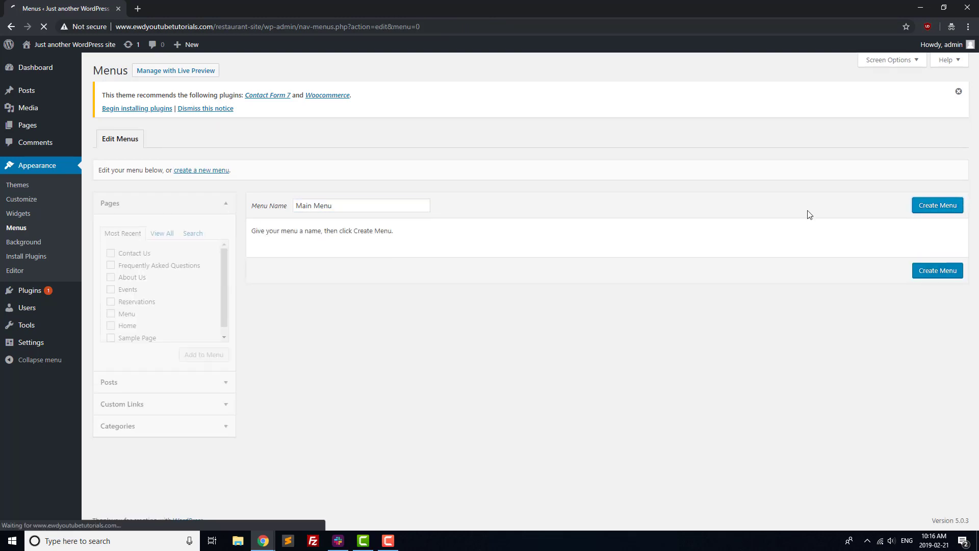
# - Add the Contact Us, Frequently Asked Questions, About Us, Events, Reservations, Menu and Home pages to Main Menu
pyautogui.click(111, 253)
pyautogui.click(110, 266)
pyautogui.click(110, 278)
pyautogui.click(111, 289)
pyautogui.click(111, 302)
pyautogui.click(111, 314)
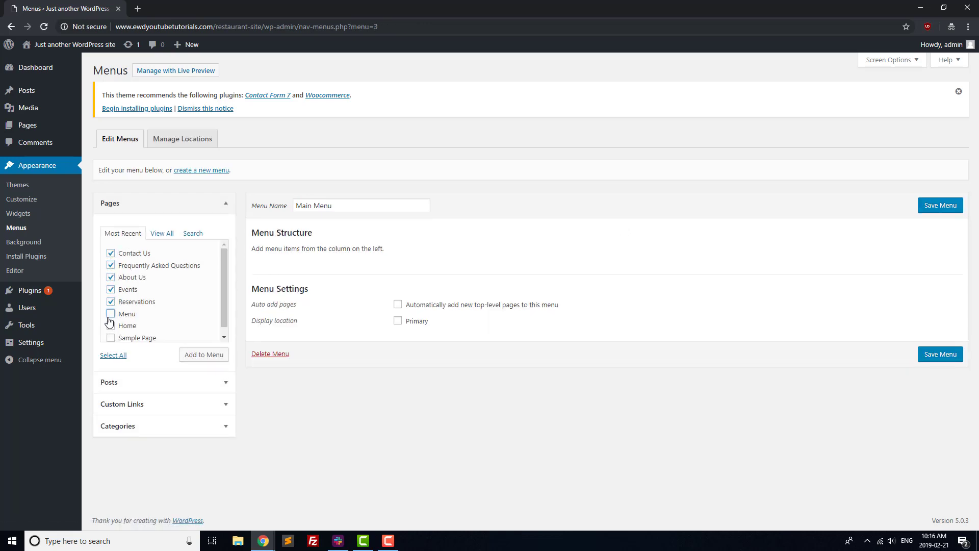
pyautogui.click(111, 325)
pyautogui.scroll(-1, 117, 321)
pyautogui.click(203, 355)
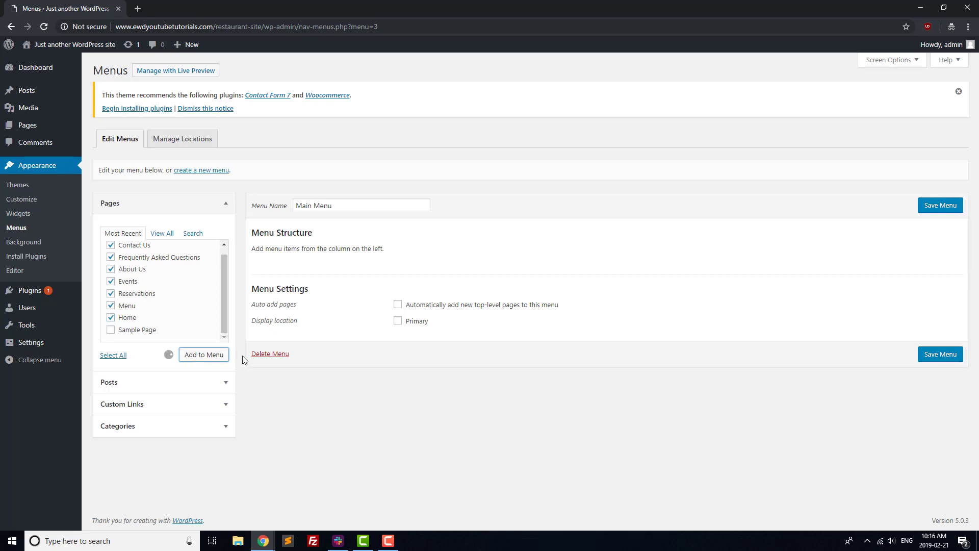
# - Reorder the menu items as Home, Menu, Events, Reservations, Frequently Asked Questions, About Us, Contact Us, and save the menu
pyautogui.moveTo(297, 278); pyautogui.dragTo(299, 402)
pyautogui.moveTo(306, 306); pyautogui.dragTo(310, 408)
pyautogui.moveTo(293, 354); pyautogui.dragTo(293, 304)
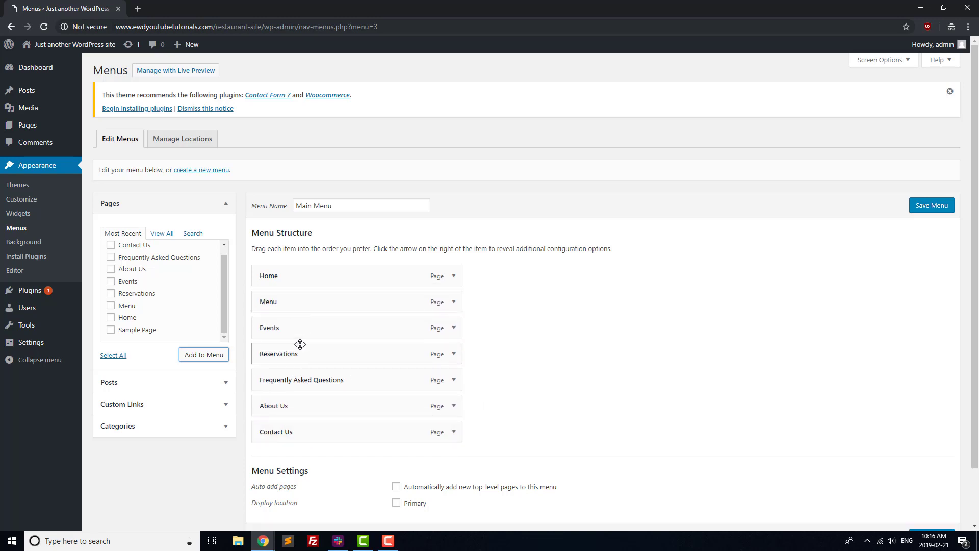
pyautogui.click(931, 206)
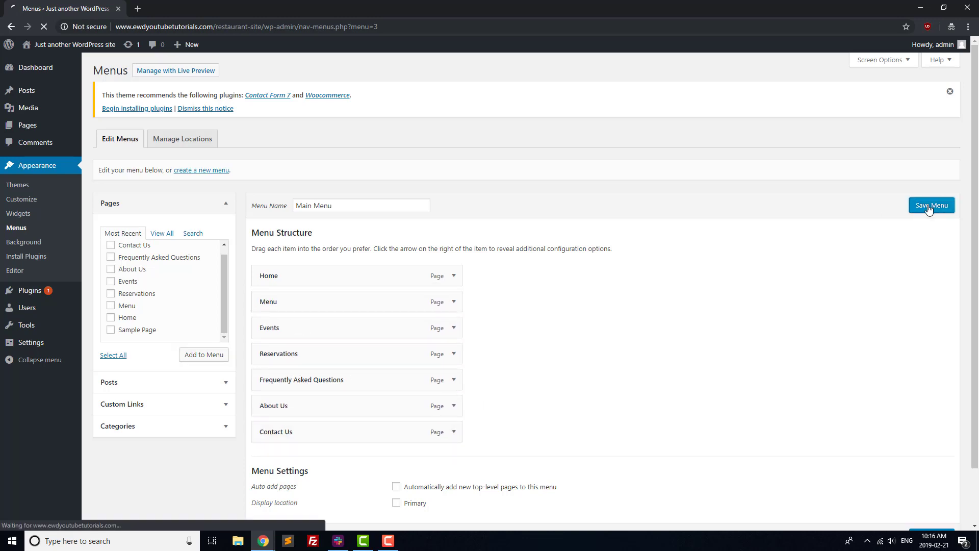
# - Assign Main Menu to the theme's Primary menu location and save the change
pyautogui.click(199, 166)
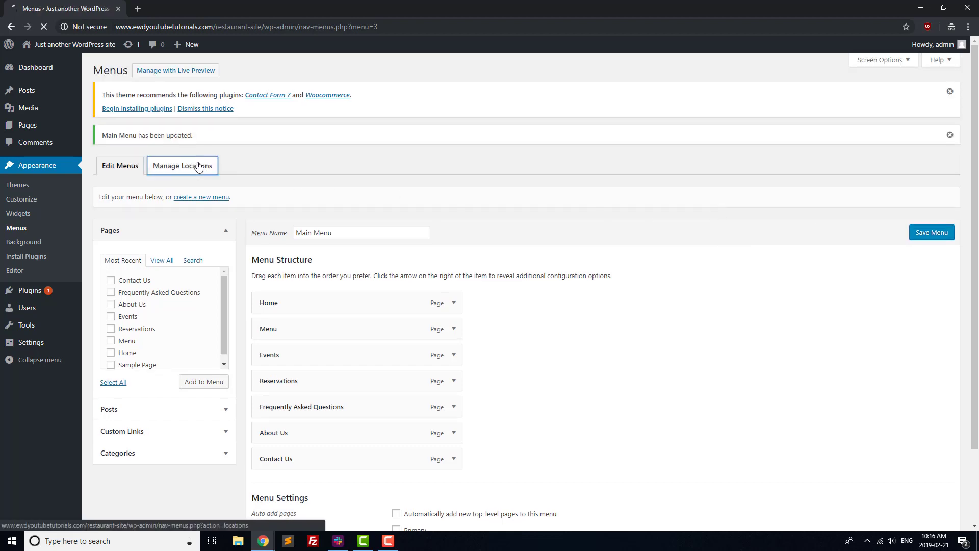
pyautogui.click(301, 201)
pyautogui.click(308, 221)
pyautogui.click(127, 230)
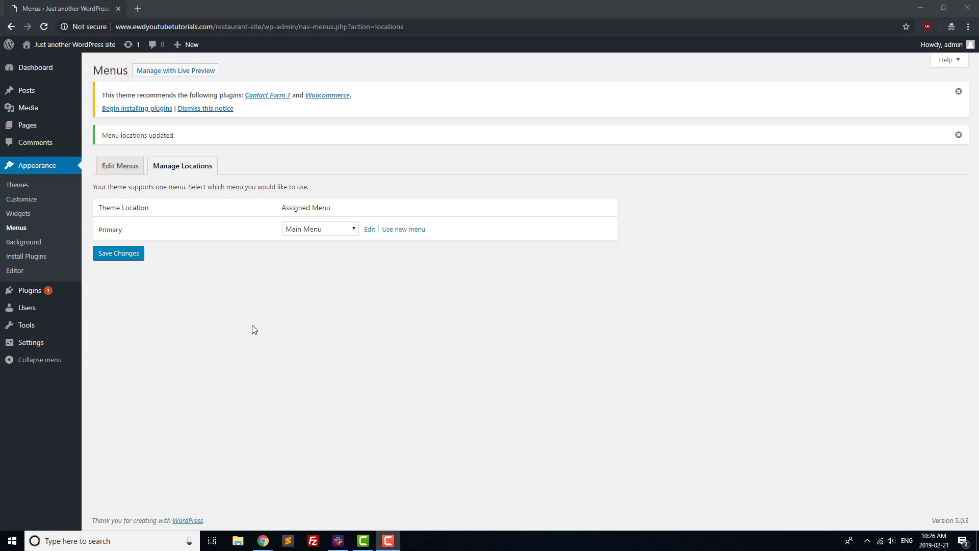
# - Set the site's background color to #eeeeee in the theme customizer's default settings
pyautogui.click(27, 200)
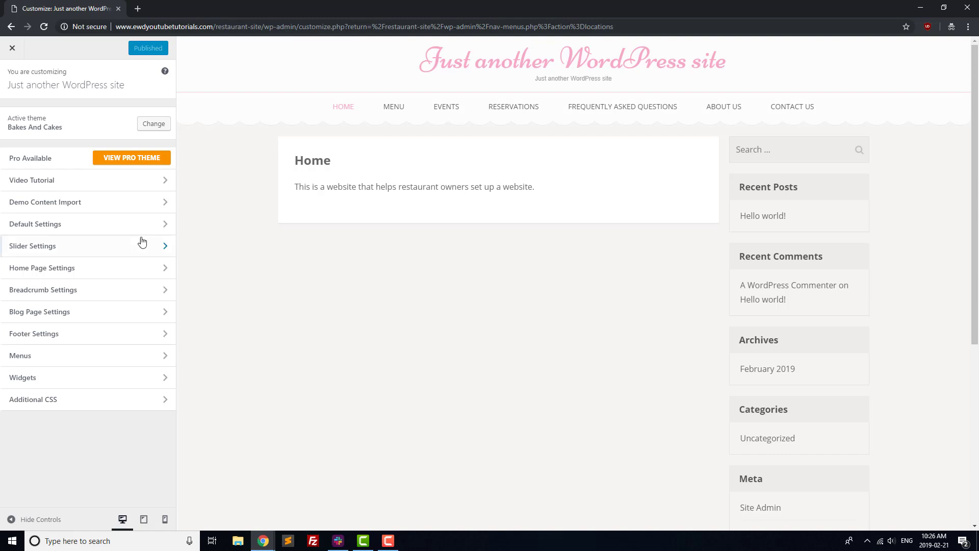
pyautogui.click(131, 224)
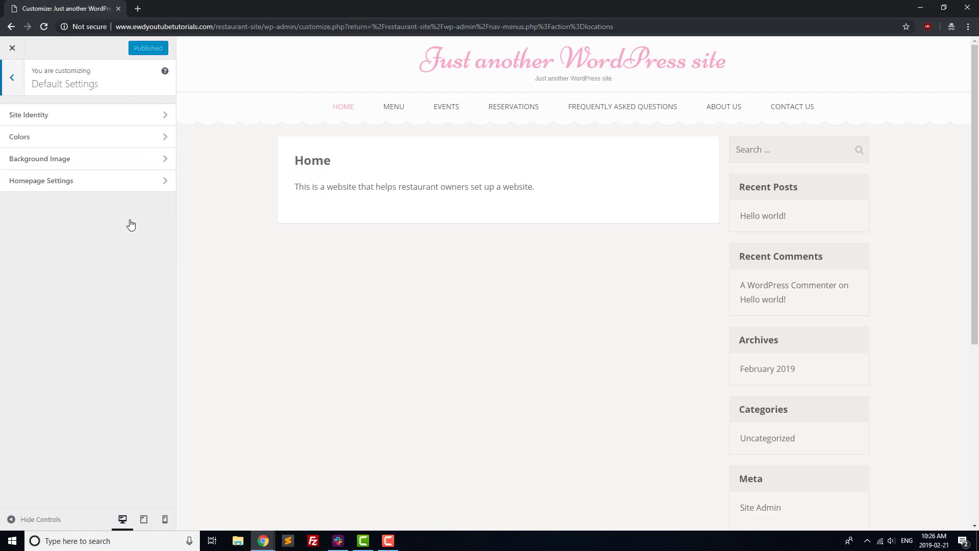
pyautogui.click(116, 138)
pyautogui.click(49, 130)
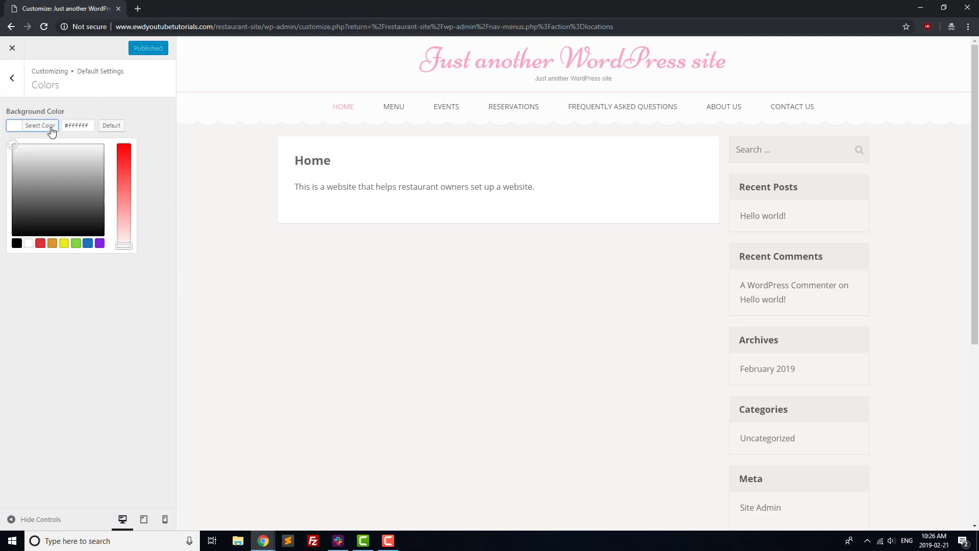
pyautogui.doubleClick(80, 125)
pyautogui.write('eeeeee')
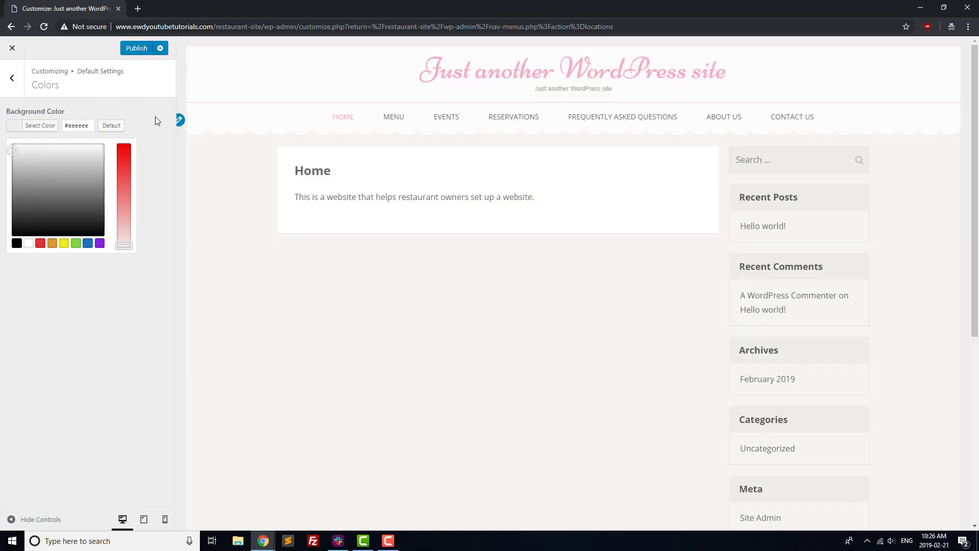
pyautogui.click(14, 92)
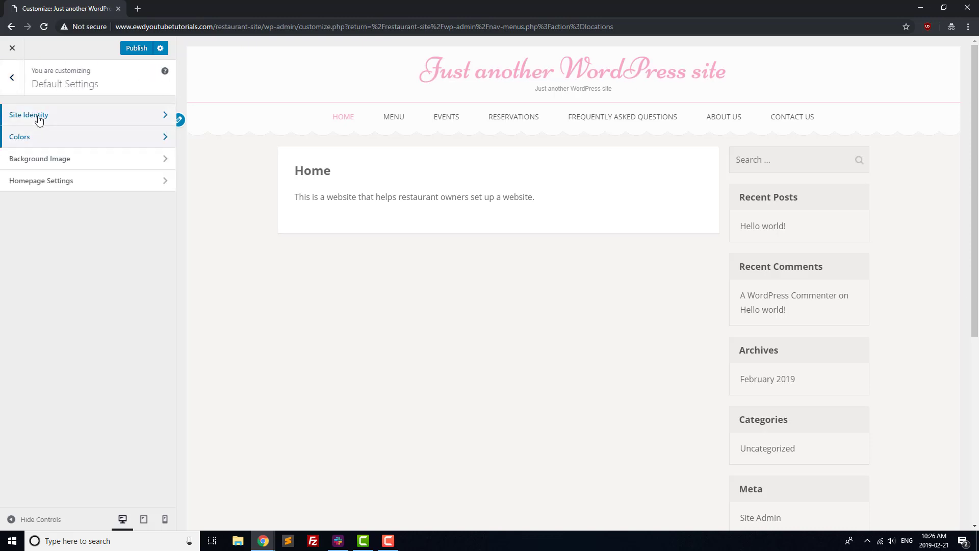
# - Upload Logo.png in the Site Identity settings and choose it as the site logo
pyautogui.click(39, 120)
pyautogui.click(29, 157)
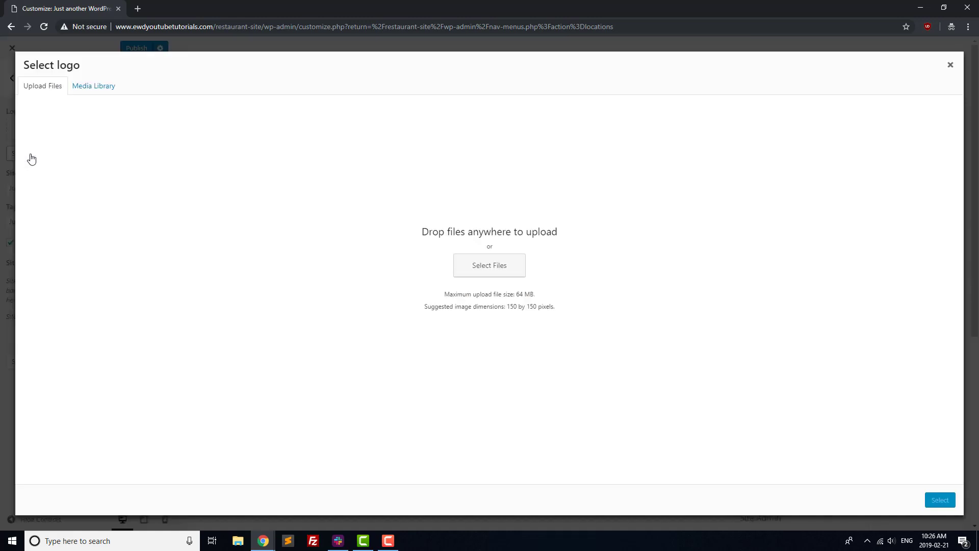
pyautogui.click(508, 266)
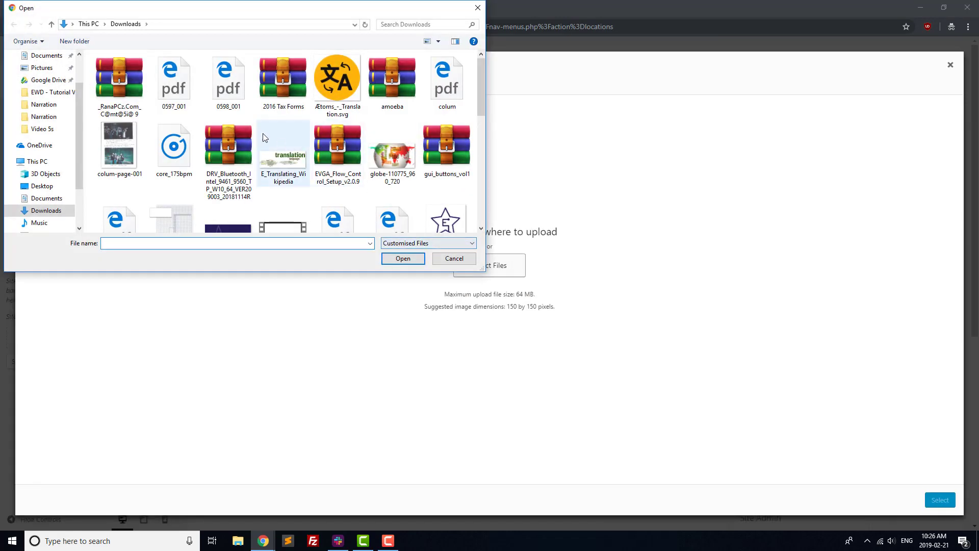
pyautogui.doubleClick(280, 142)
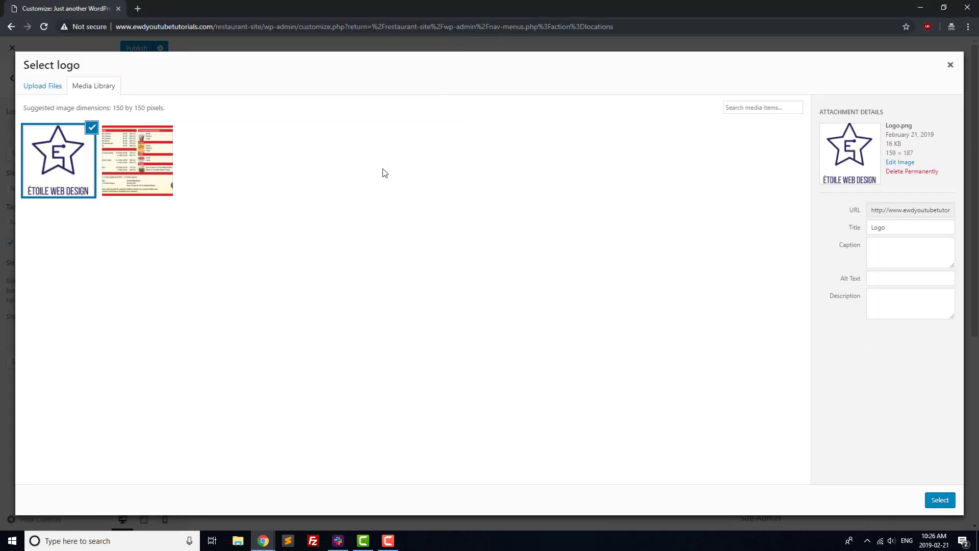
pyautogui.click(940, 500)
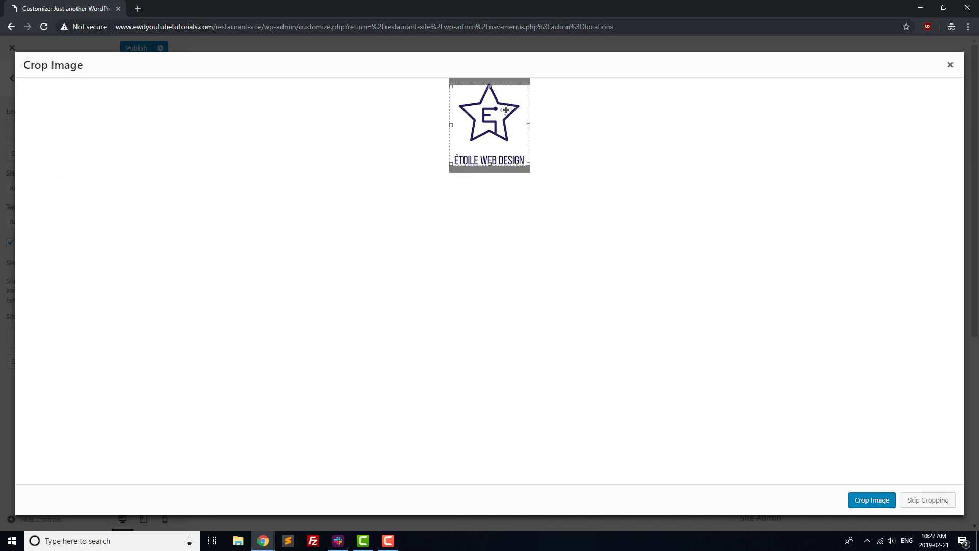
# - Extend the logo's crop area slightly at its upper and lower edges and apply the crop
pyautogui.moveTo(492, 86); pyautogui.dragTo(491, 83)
pyautogui.moveTo(492, 165); pyautogui.dragTo(493, 167)
pyautogui.click(870, 499)
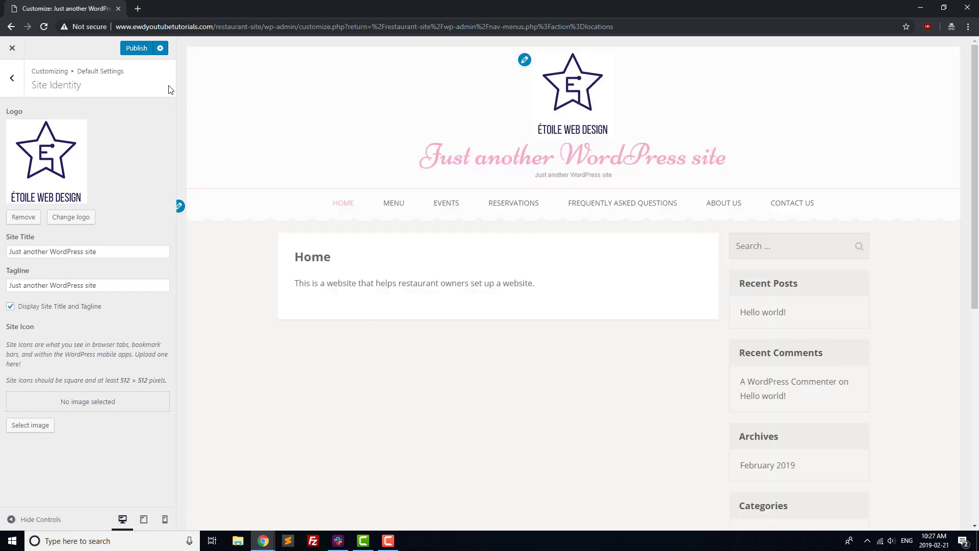
# - Add a custom CSS rule in the theme customizer that sets the body text color to #333333
pyautogui.click(12, 88)
pyautogui.click(13, 88)
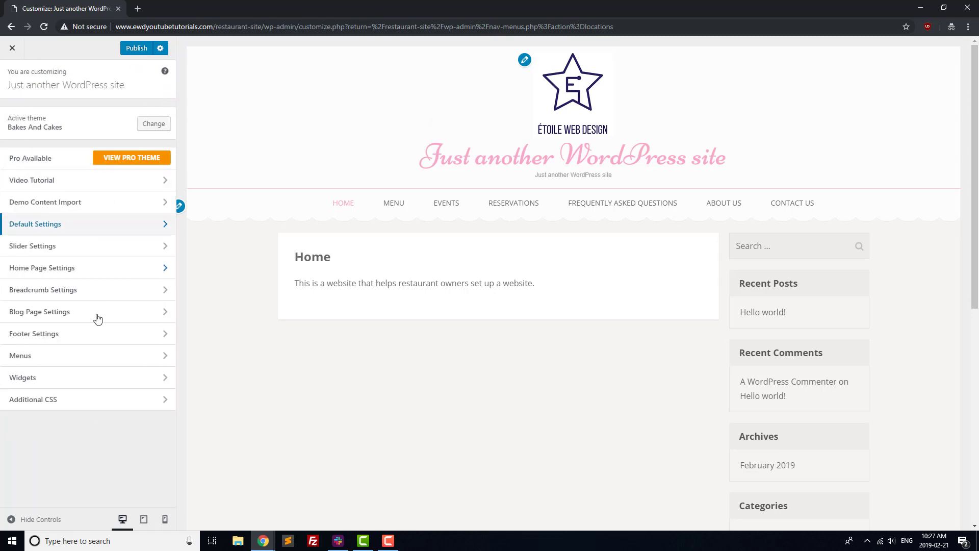
pyautogui.click(59, 400)
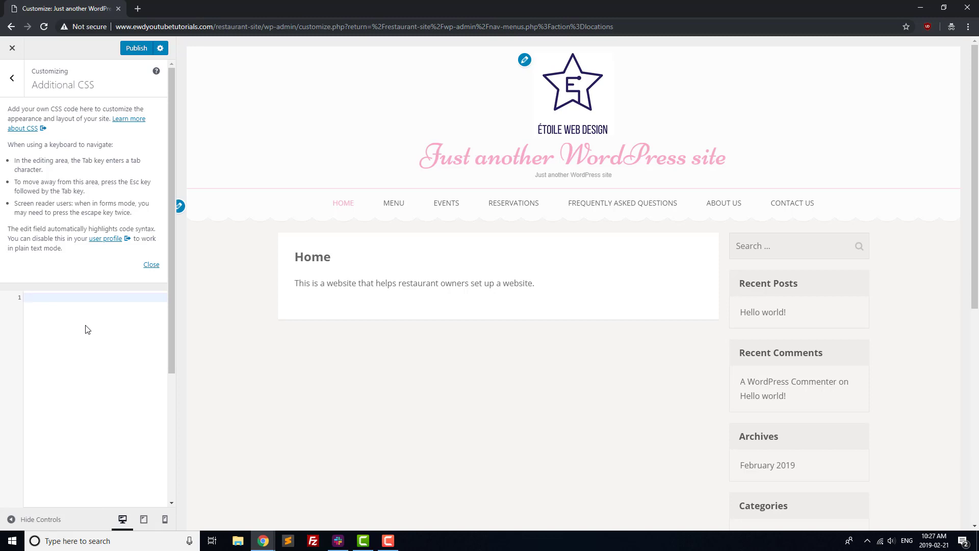
pyautogui.write('body {')
pyautogui.press('Return')
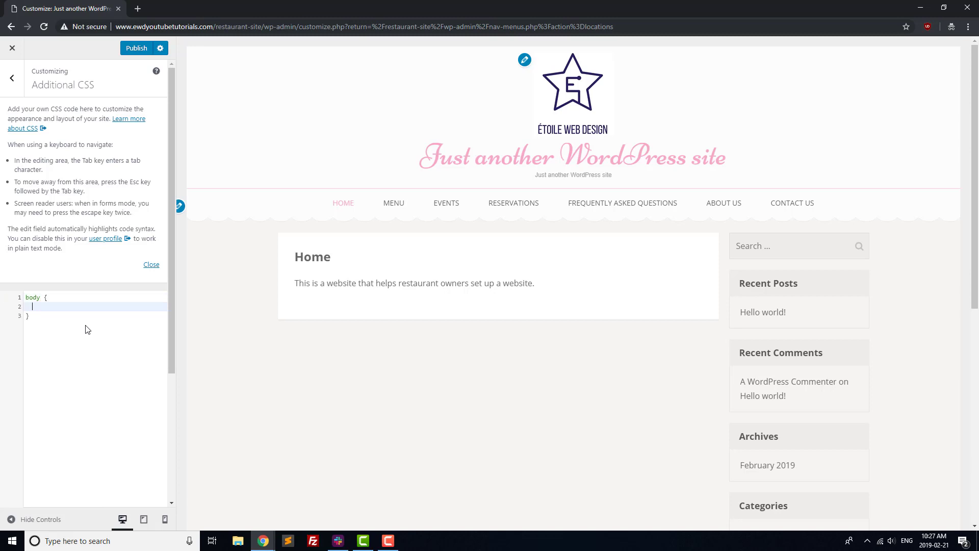
pyautogui.write('color')
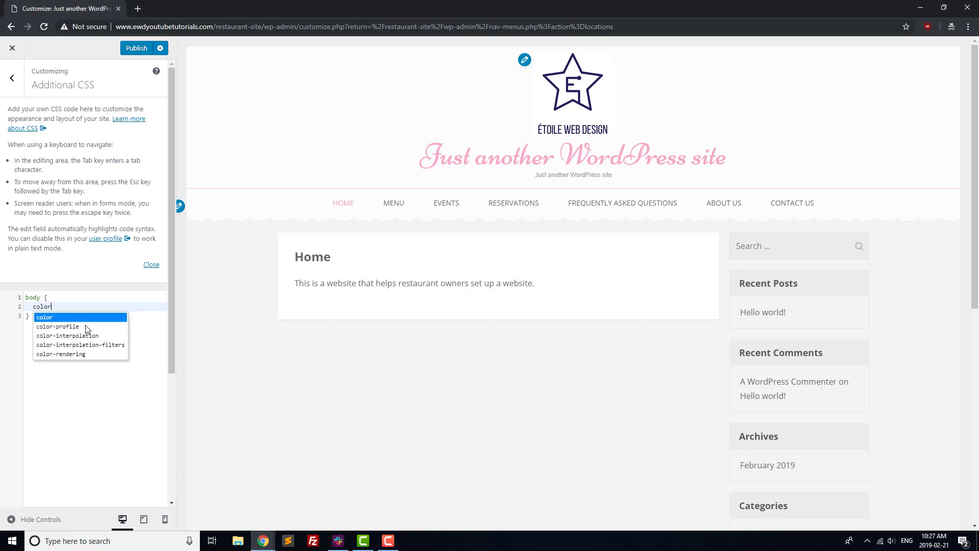
pyautogui.write(': #33333')
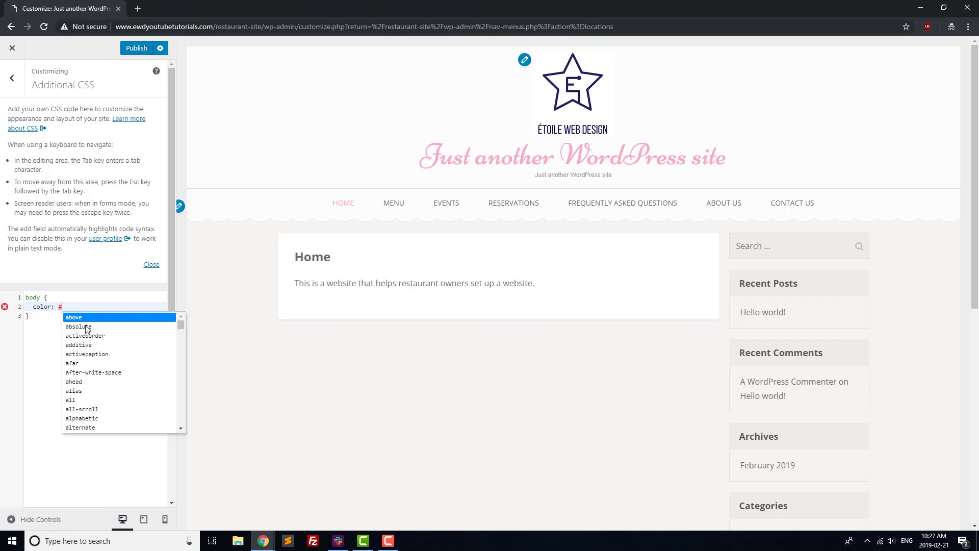
pyautogui.write('3;')
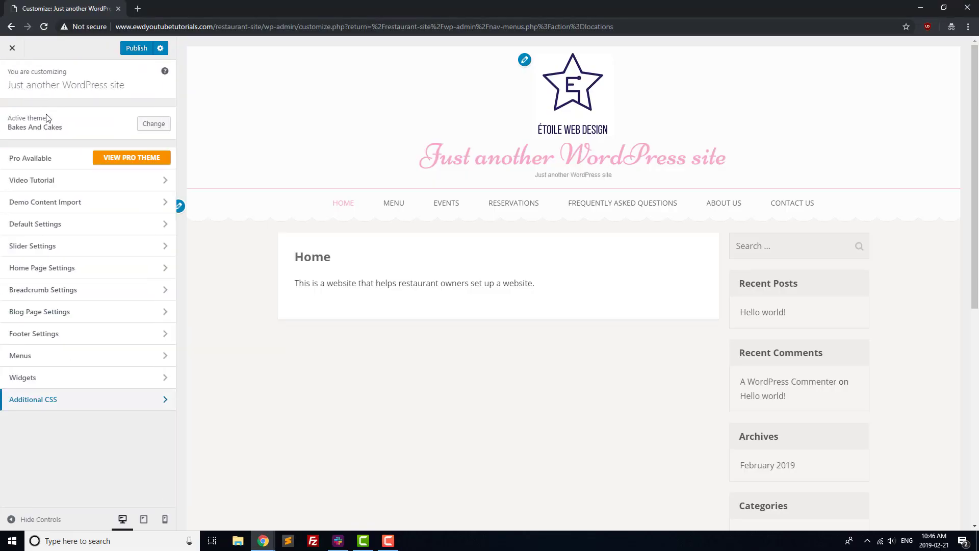
# - Enable the home page's About Us section with the About Us page as its content, publish it, and leave the customizer
pyautogui.click(73, 267)
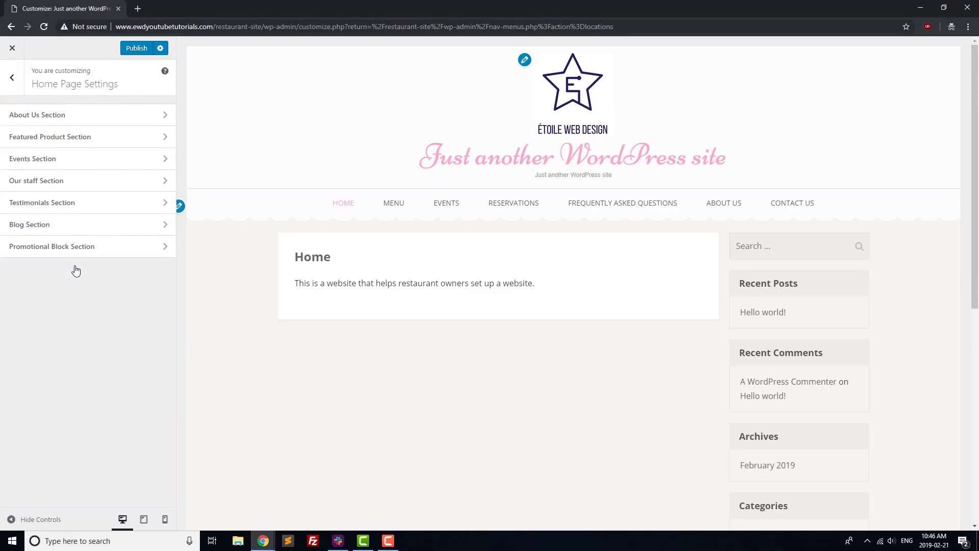
pyautogui.click(90, 114)
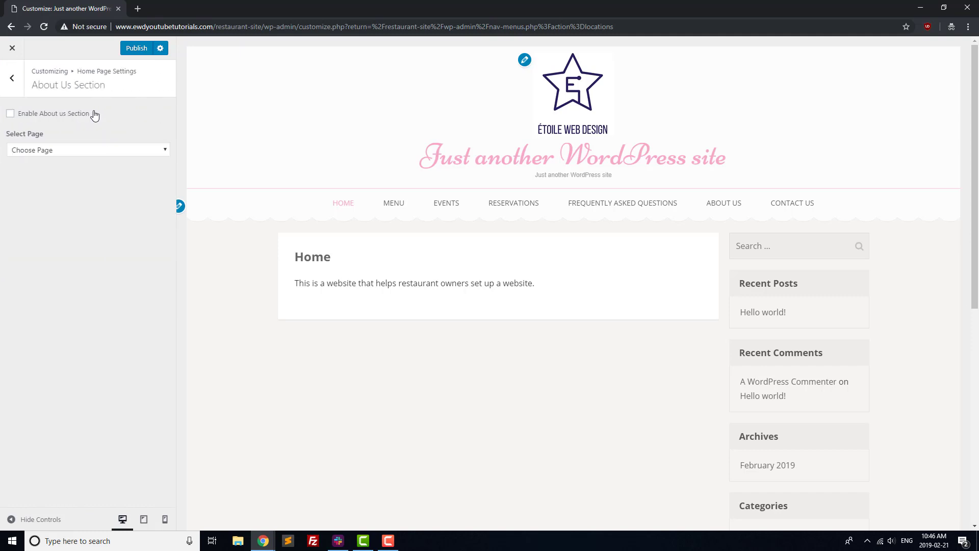
pyautogui.click(52, 115)
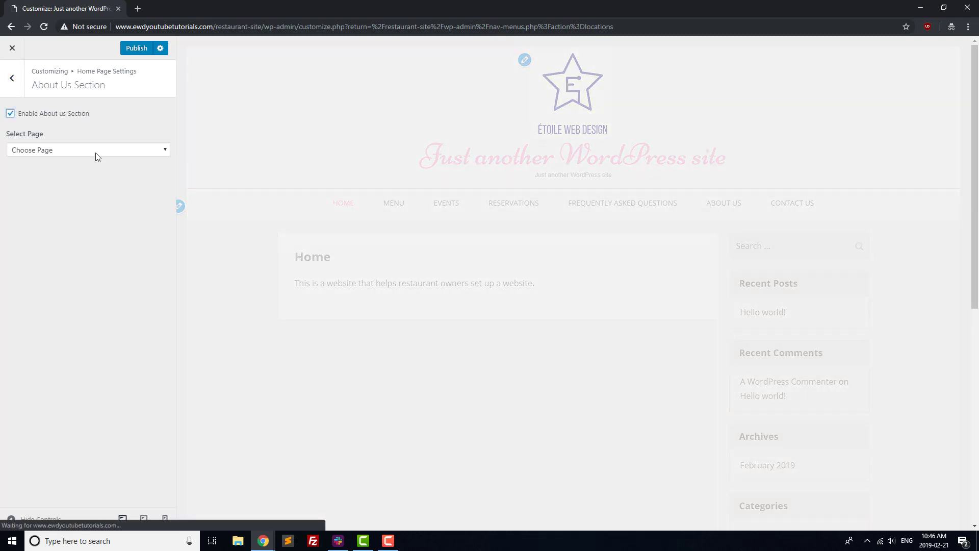
pyautogui.click(96, 153)
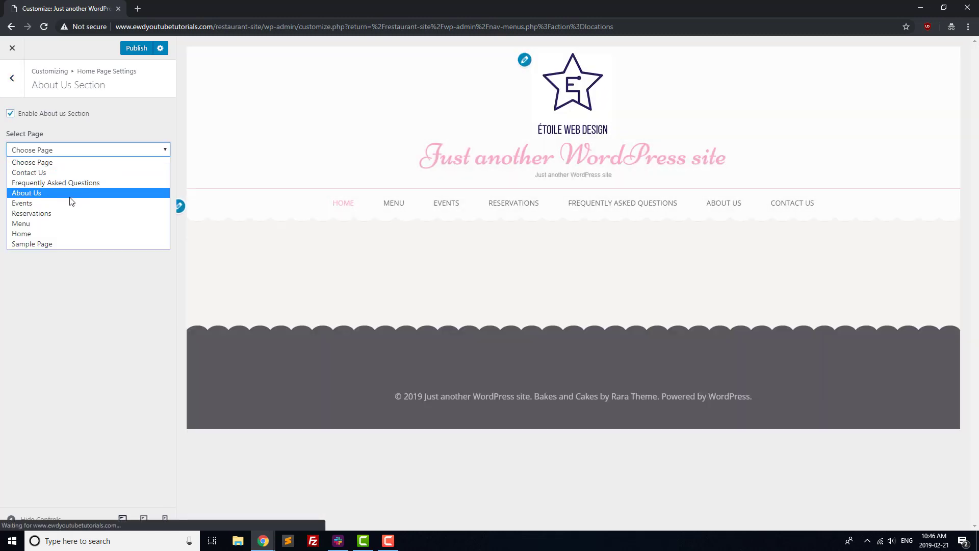
pyautogui.click(72, 193)
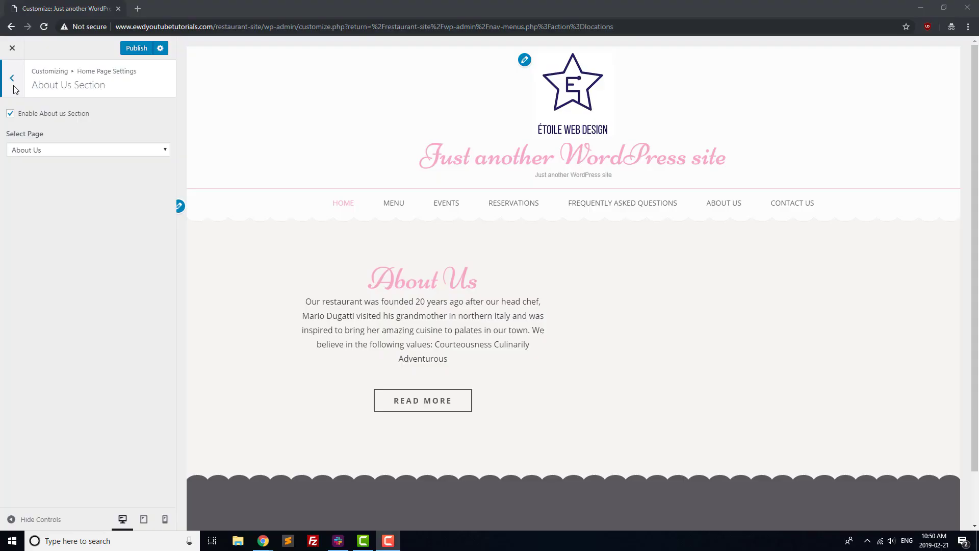
pyautogui.click(126, 48)
pyautogui.click(12, 54)
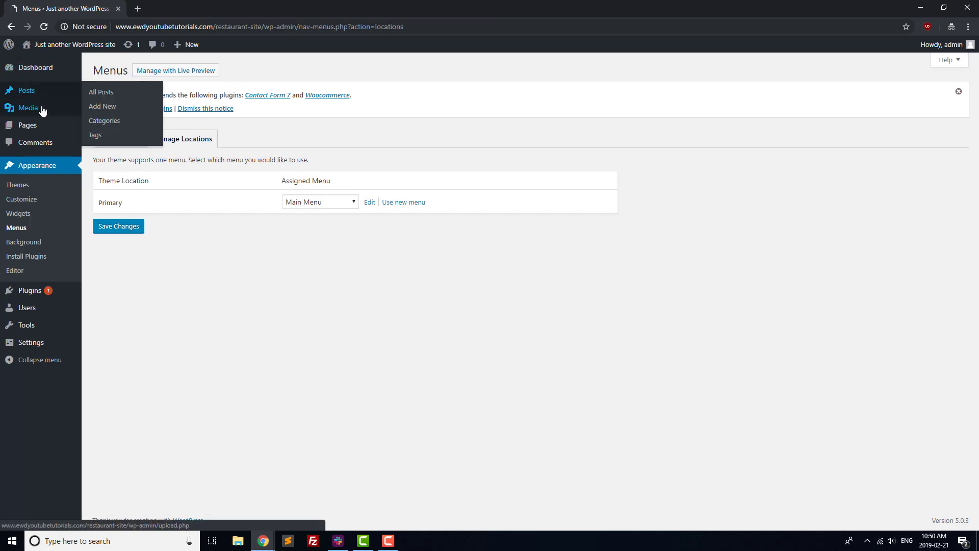
# - Create a post category named Testimonials with the description "This is a category for testimonials on our homepage."
pyautogui.click(104, 122)
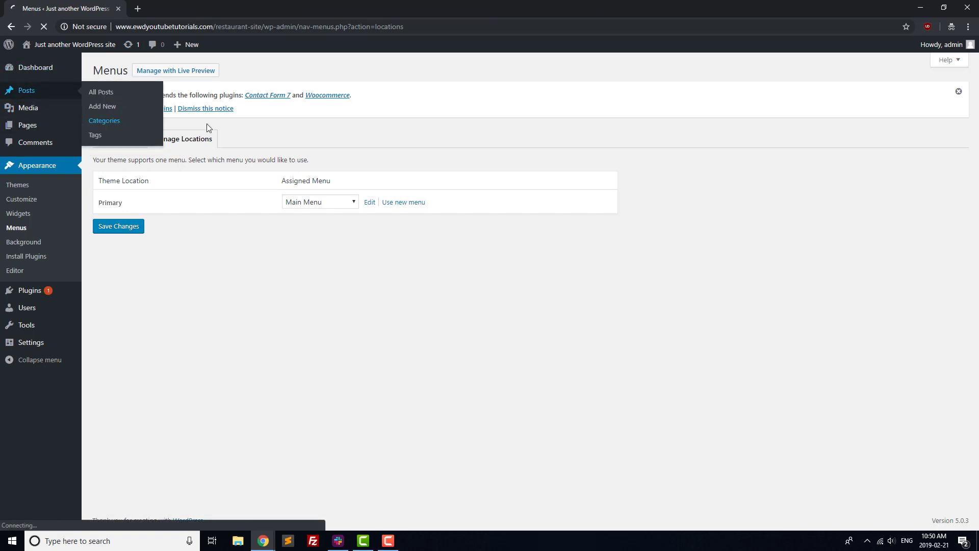
pyautogui.write('T')
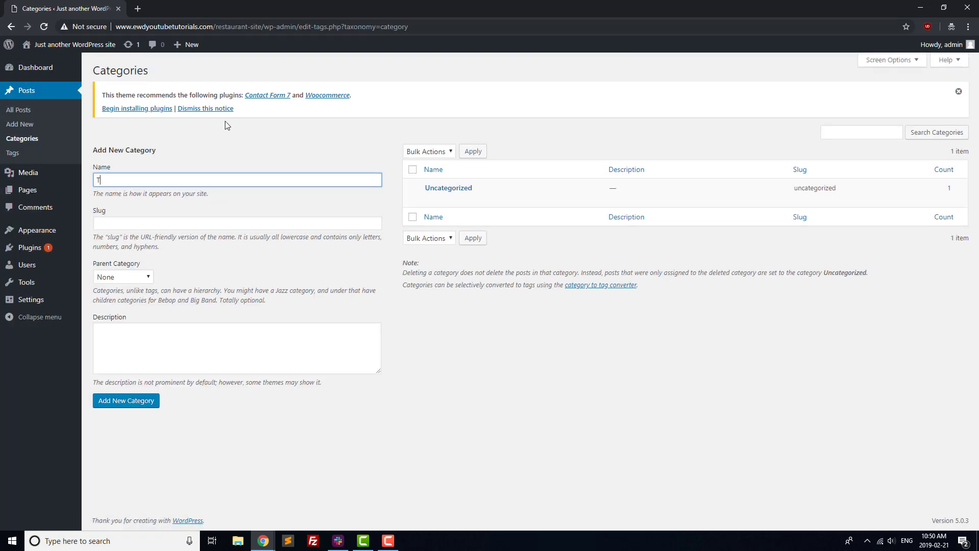
pyautogui.write('estimonials')
pyautogui.click(180, 335)
pyautogui.write('This is a category for testimonials on our homepage.')
pyautogui.click(145, 408)
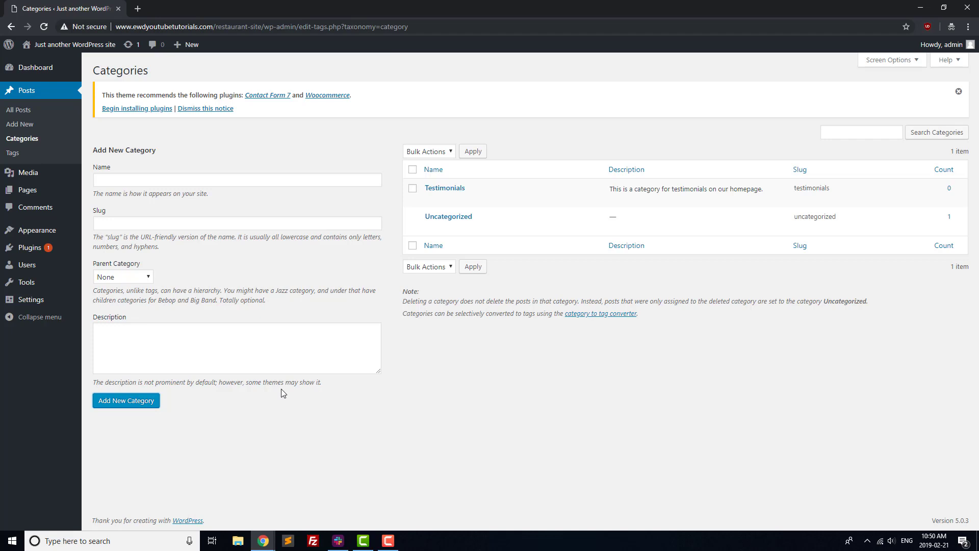
# - Start a new post titled "Fake Testimonial One" with the body text "This is a fake testimonial."
pyautogui.click(27, 125)
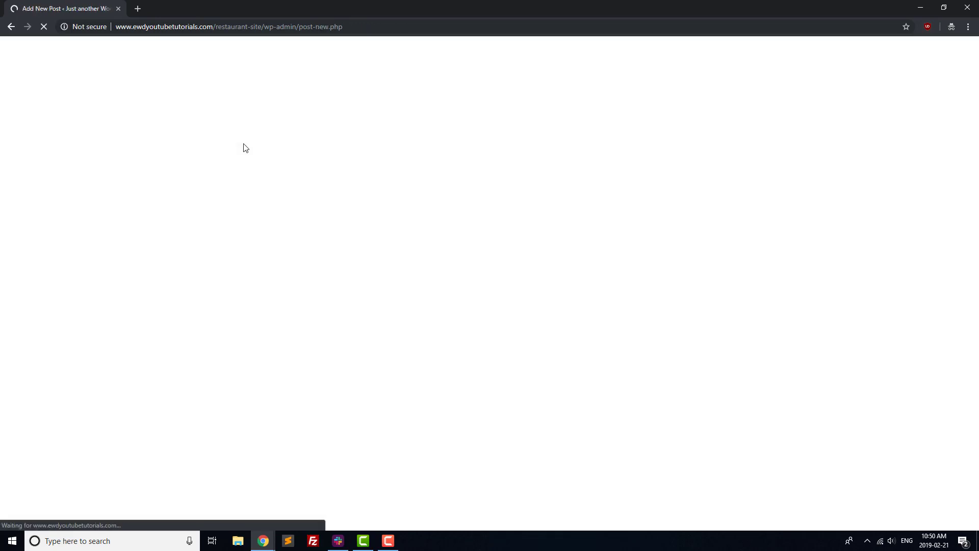
pyautogui.click(314, 98)
pyautogui.click(331, 128)
pyautogui.write('Fak')
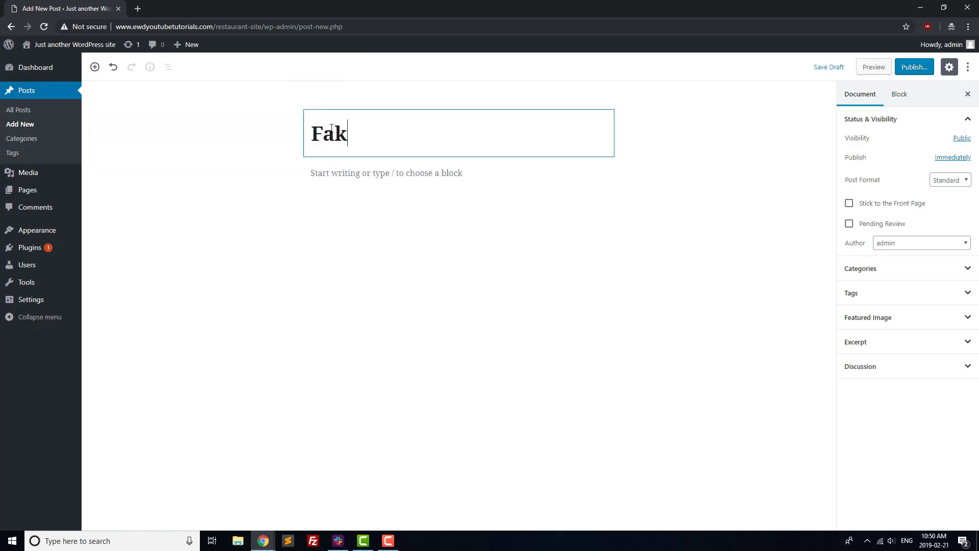
pyautogui.write('e Testim')
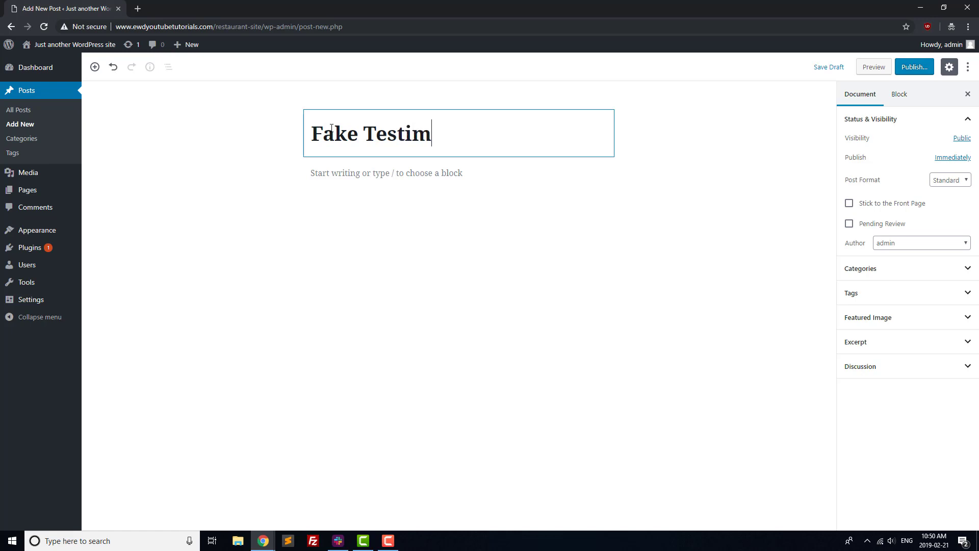
pyautogui.write('onial One')
pyautogui.press('Return')
pyautogui.write('This is a fake testimonial.')
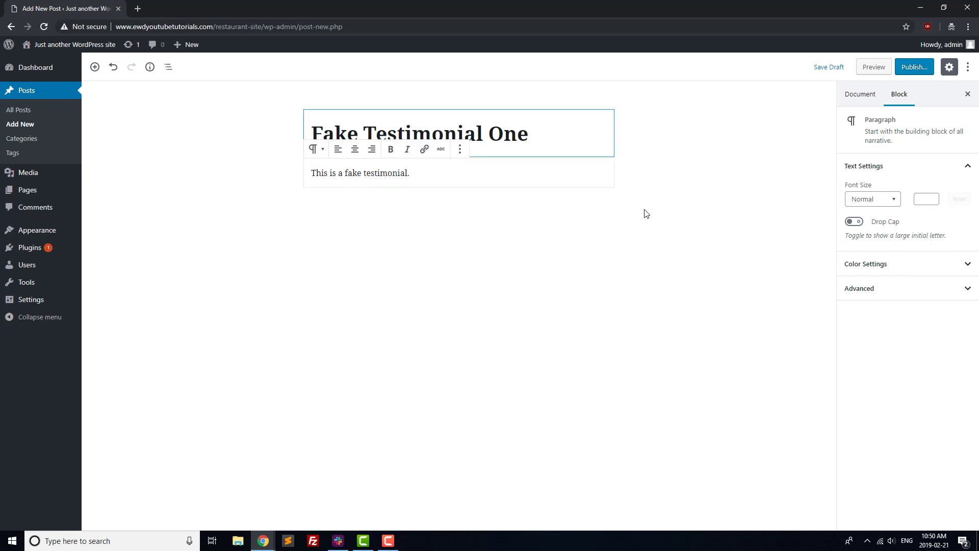
# - Assign the first testimonial post to the Testimonials category and publish it
pyautogui.click(775, 169)
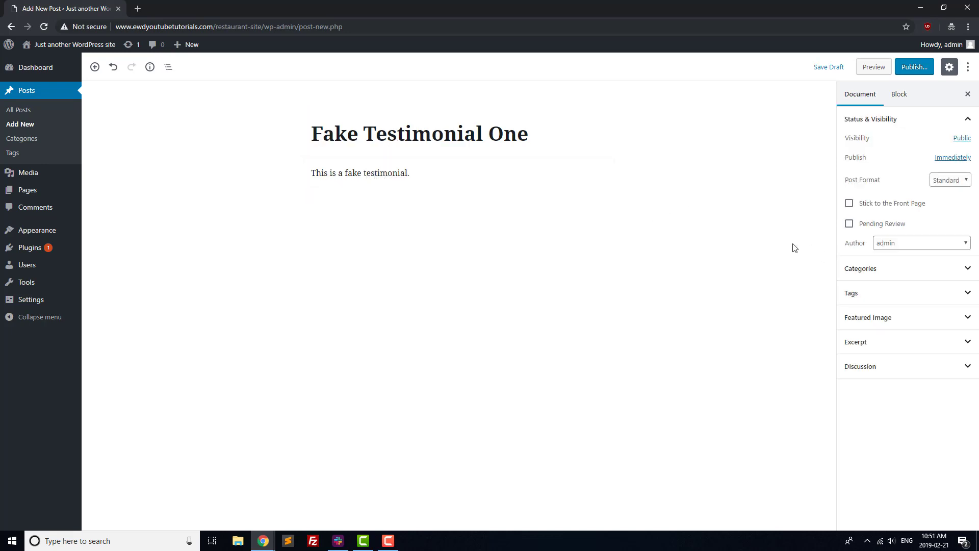
pyautogui.click(957, 269)
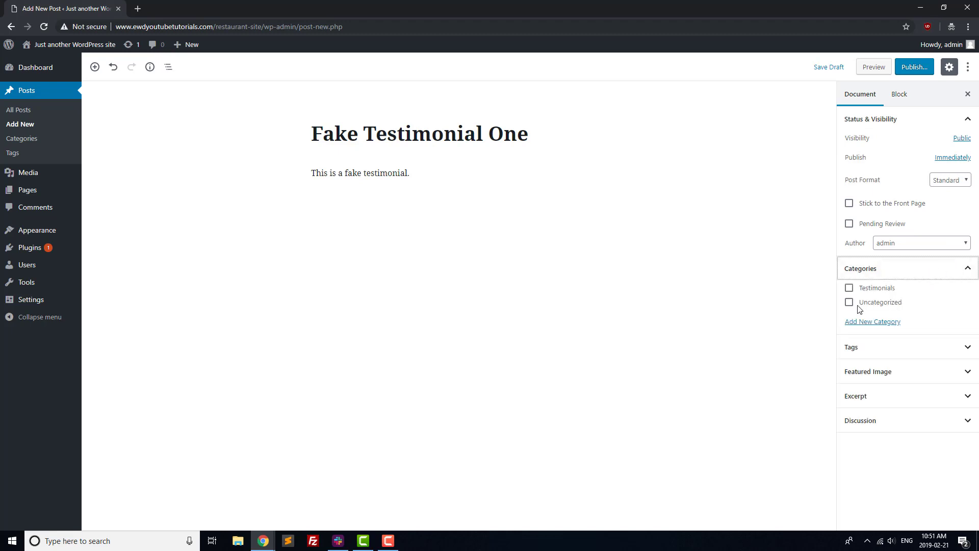
pyautogui.click(850, 289)
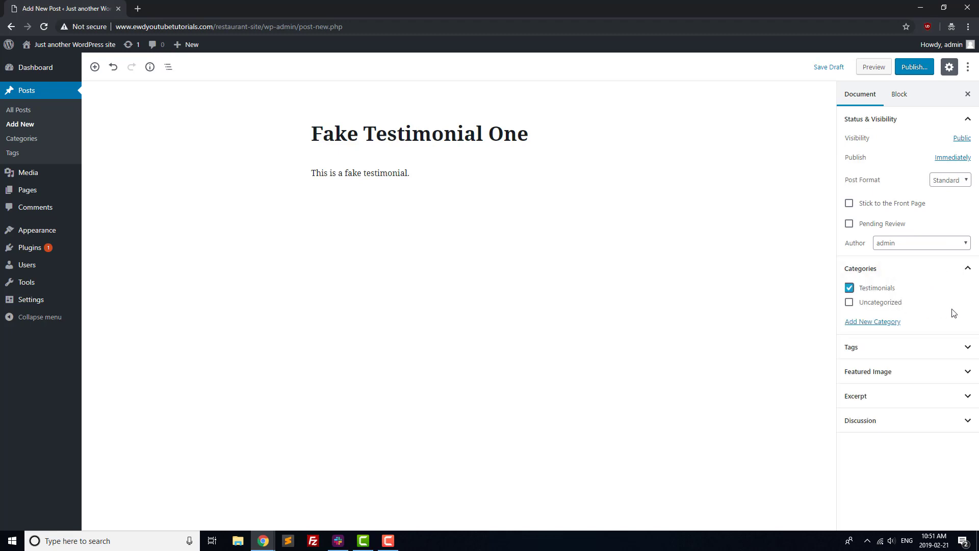
pyautogui.click(915, 67)
pyautogui.click(916, 66)
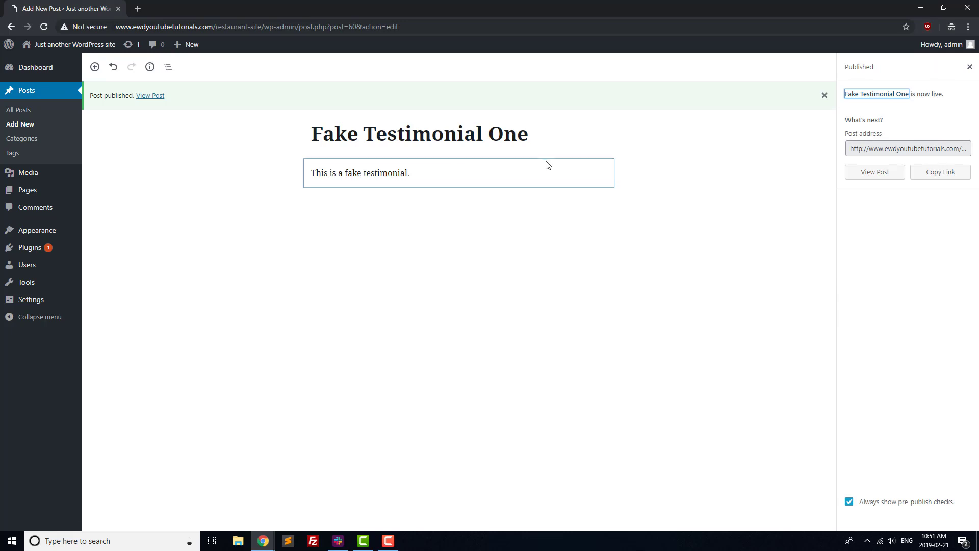
# - Start another post titled "Fake Testimonial Two" with the body text "This is also a fake testimonial."
pyautogui.click(21, 128)
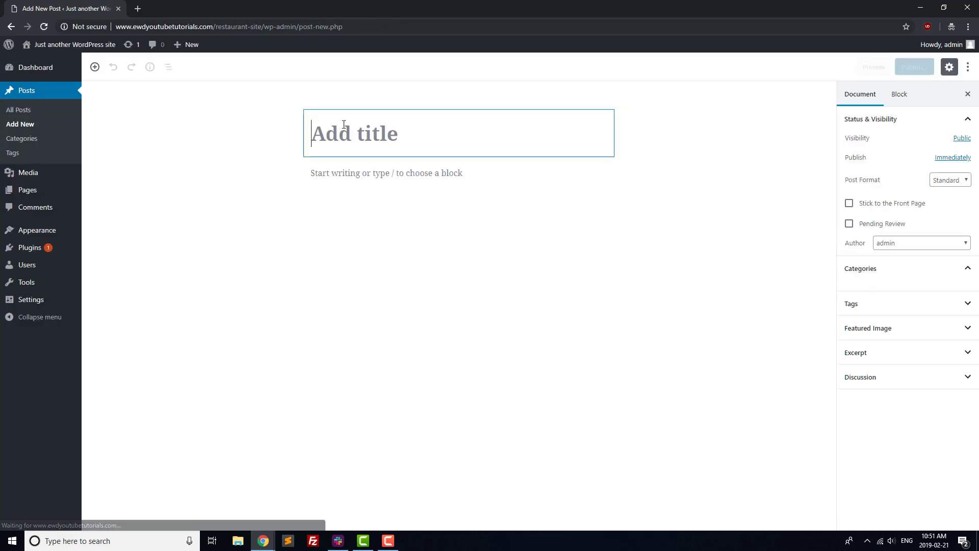
pyautogui.write('Fake Testimon')
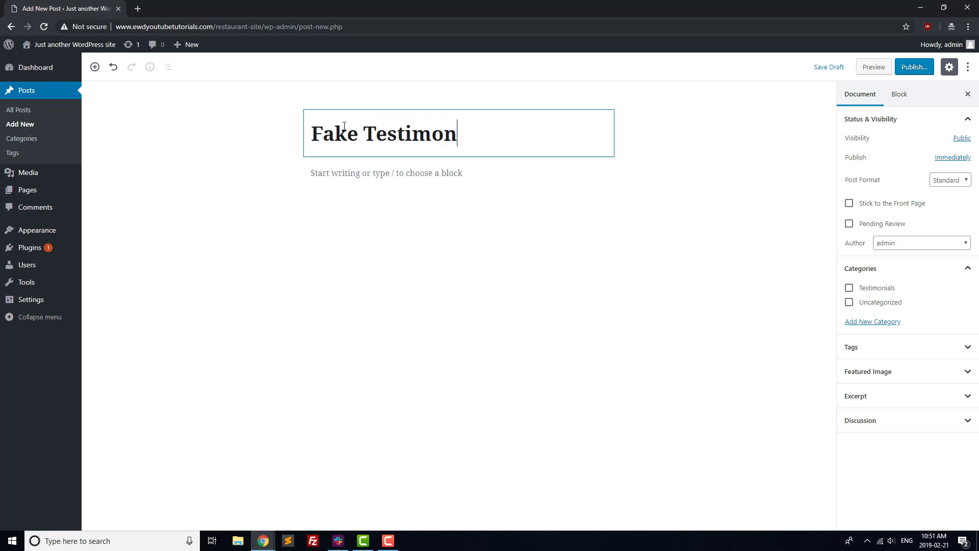
pyautogui.write('ial Two')
pyautogui.press('Return')
pyautogui.write('This is also a fake testimonial.')
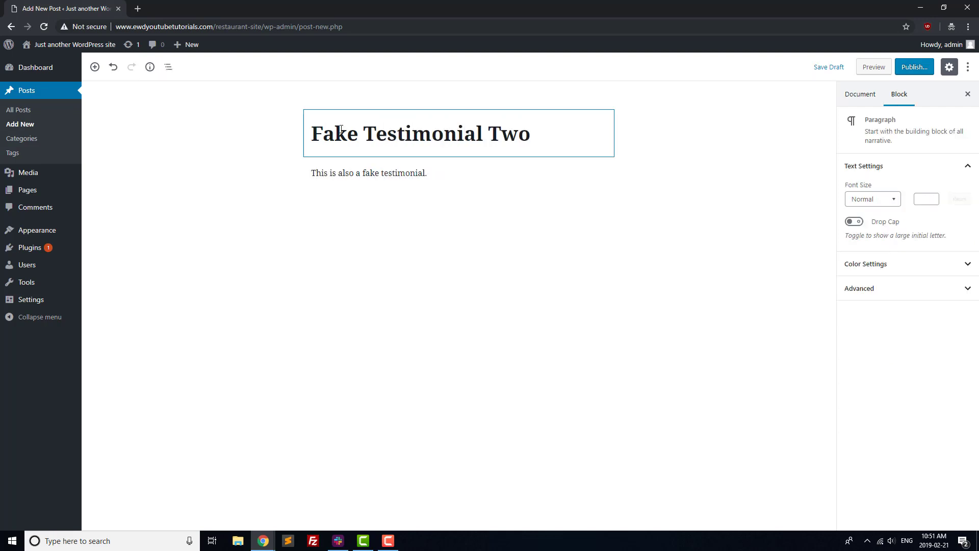
# - Put the second testimonial post in the Testimonials category and publish it
pyautogui.click(658, 261)
pyautogui.click(849, 288)
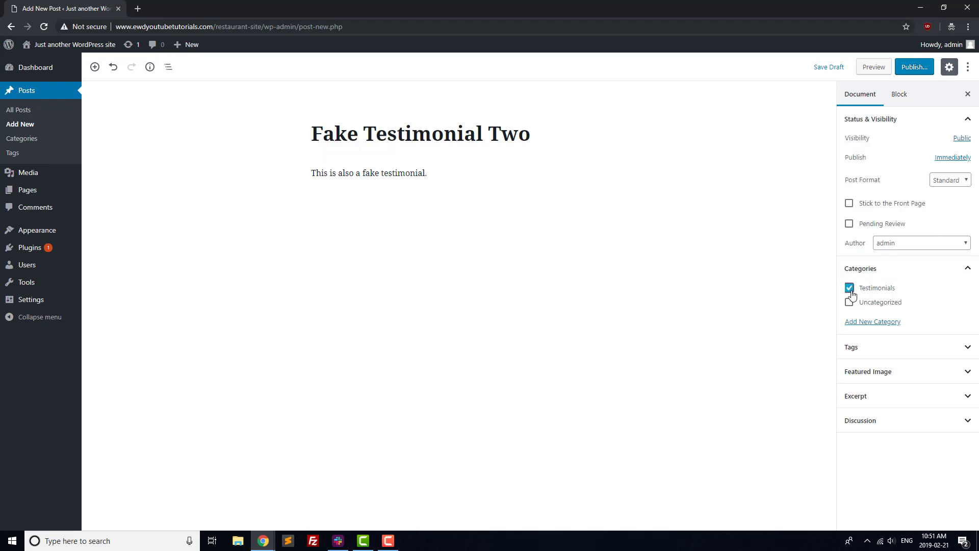
pyautogui.click(915, 66)
pyautogui.click(918, 66)
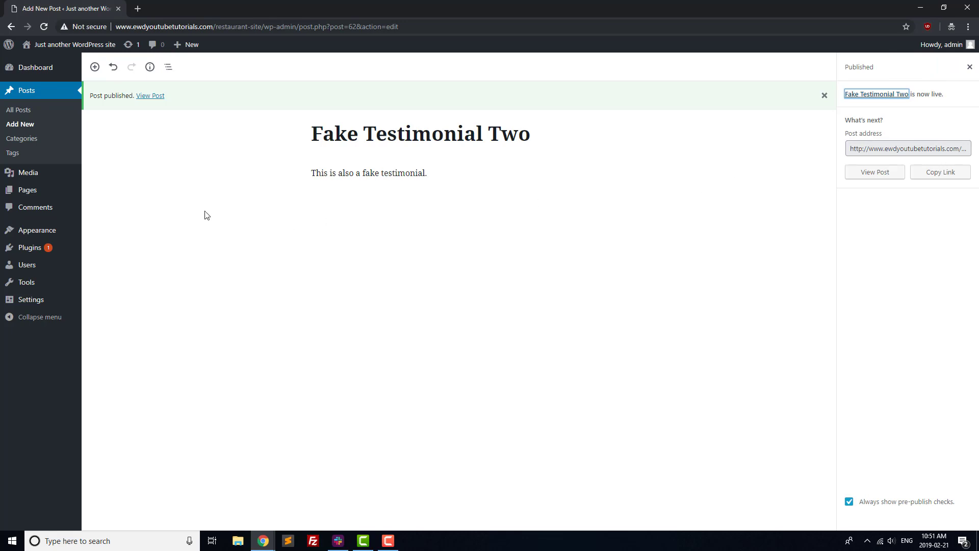
# - Enable the home page's Testimonials section in the theme customizer, set its category to Testimonials, and publish the change
pyautogui.moveTo(61, 234)
pyautogui.click(97, 248)
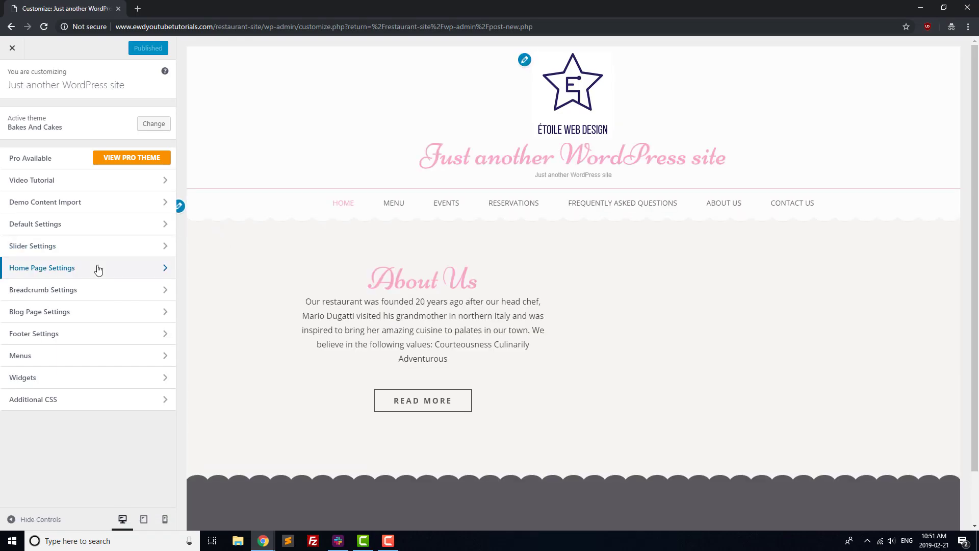
pyautogui.click(98, 269)
pyautogui.click(98, 211)
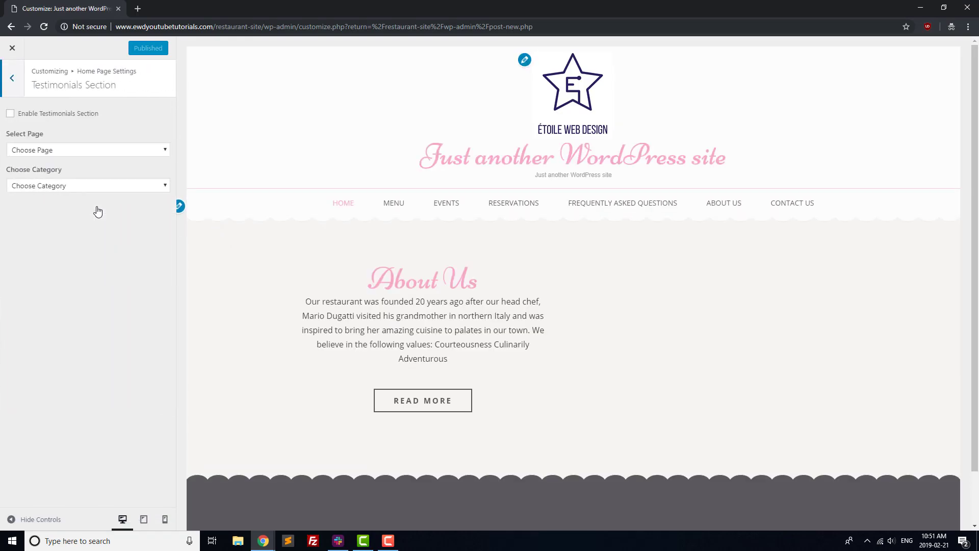
pyautogui.click(74, 115)
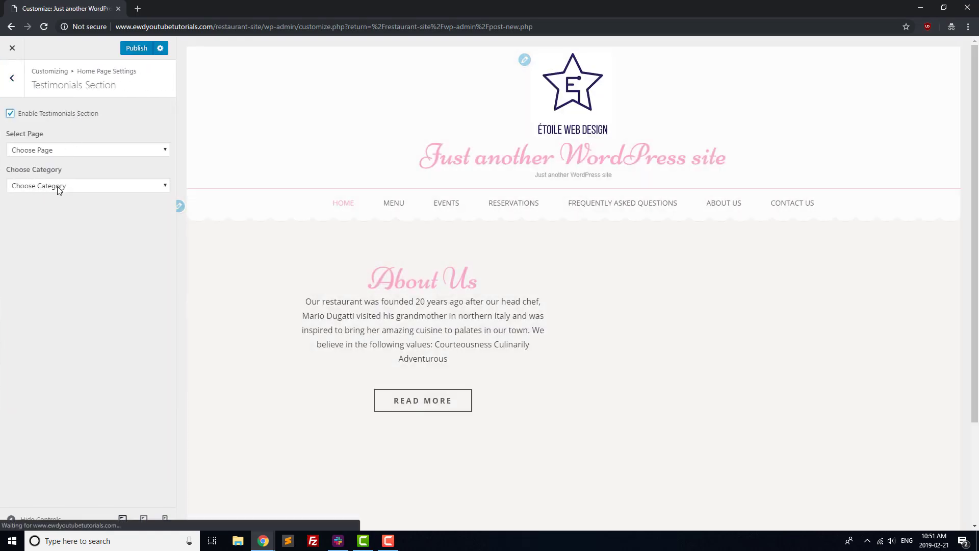
pyautogui.click(57, 185)
pyautogui.click(51, 208)
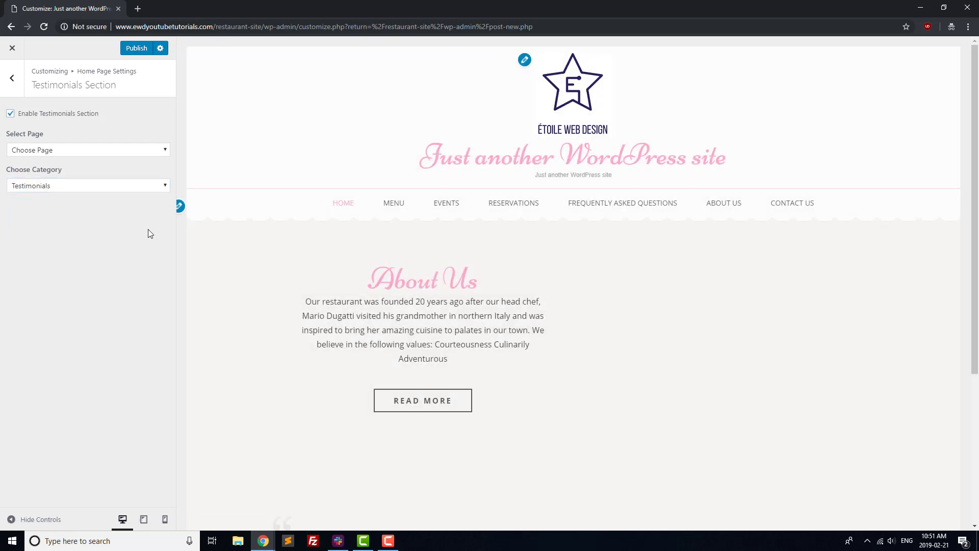
pyautogui.click(137, 51)
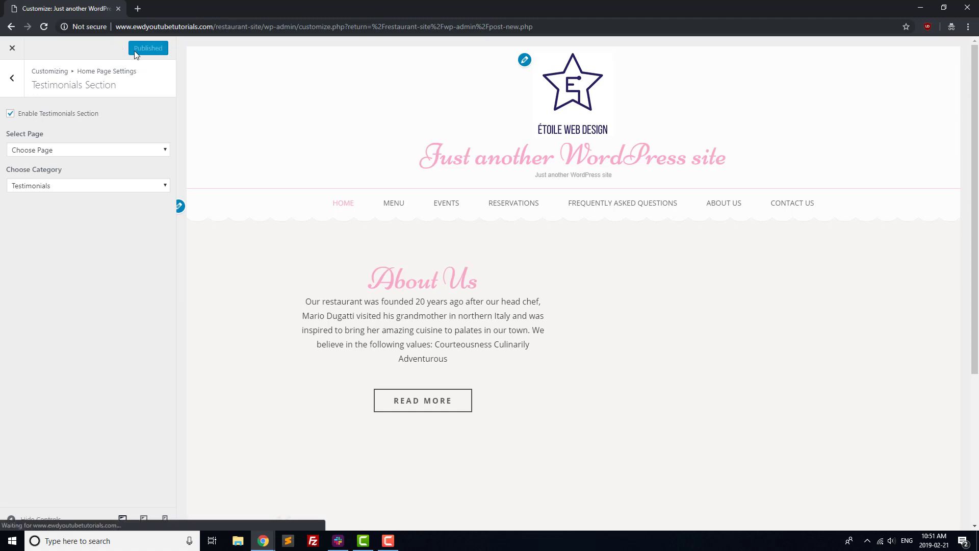
# - Open the live restaurant site in a new browser tab and review the home page's About Us and testimonials sections
pyautogui.moveTo(116, 26); pyautogui.dragTo(264, 26)
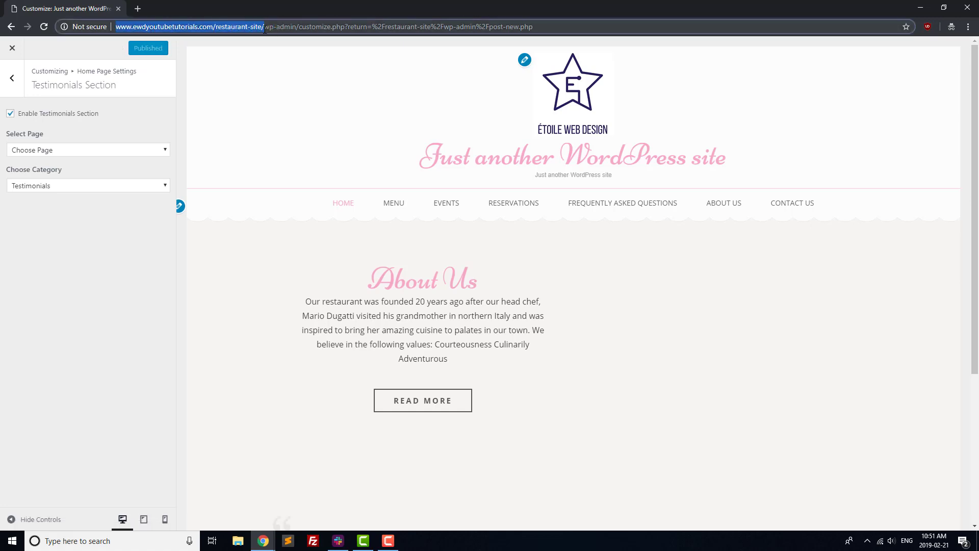
pyautogui.hotkey('ctrl', 'c')
pyautogui.click(137, 9)
pyautogui.hotkey('ctrl', 'v')
pyautogui.press('Return')
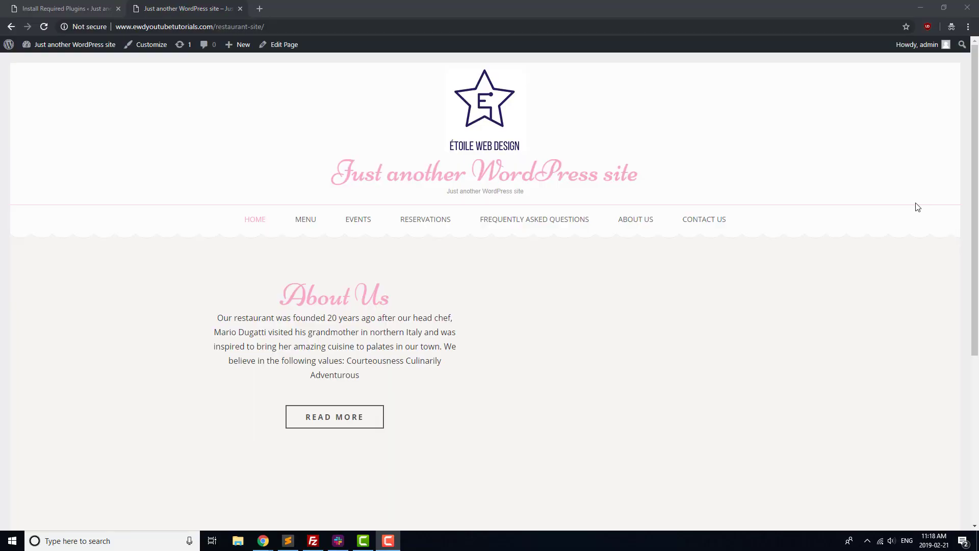
pyautogui.scroll(-3, 917, 204)
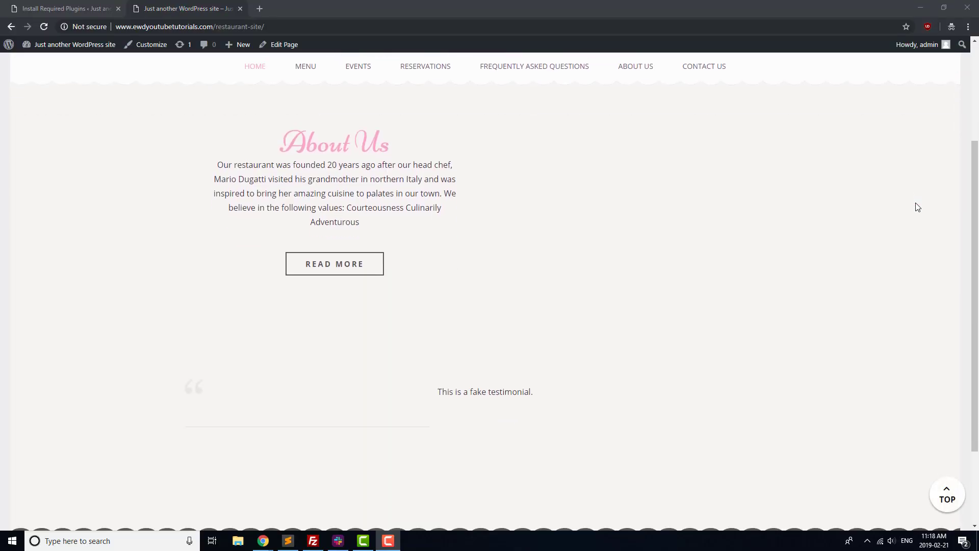
pyautogui.scroll(3, 737, 423)
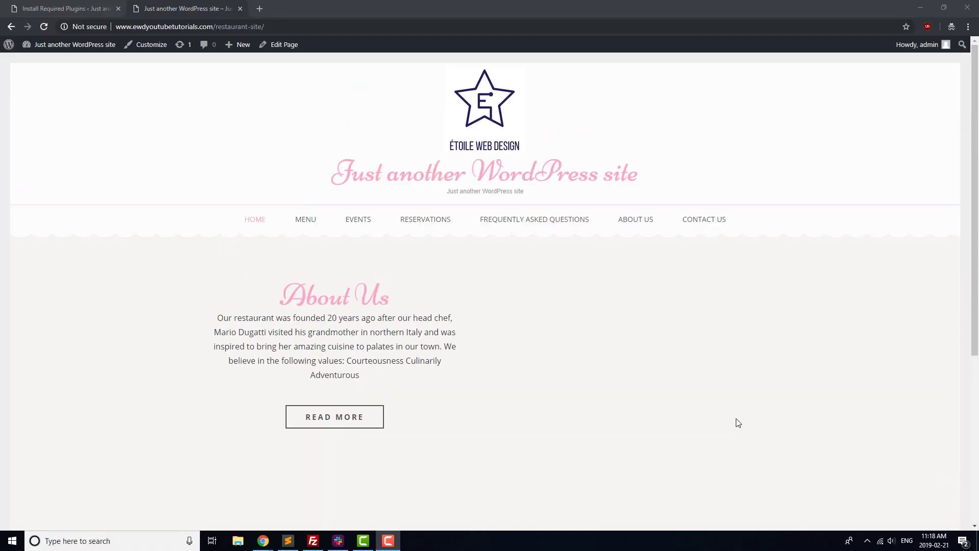